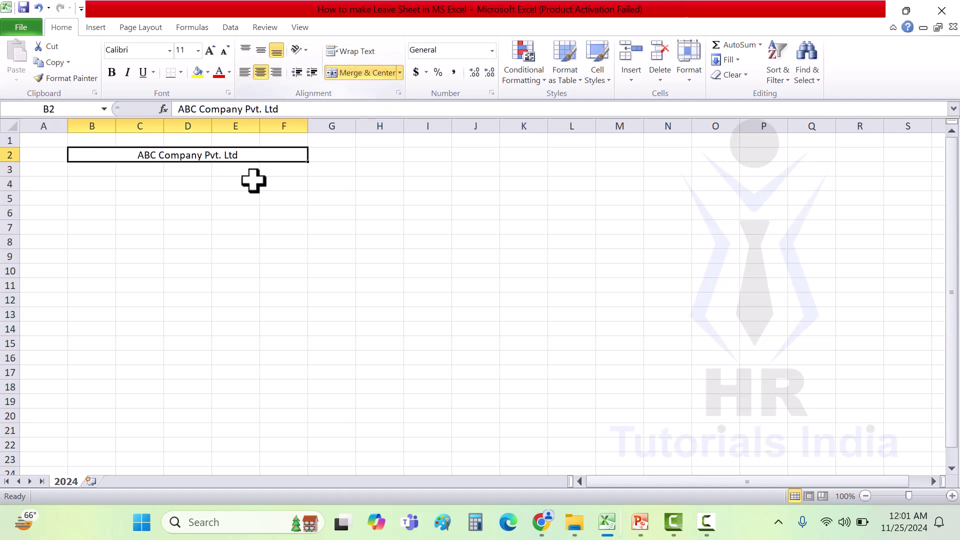
Step: Enter the headings S.No., Employee ID, Names of Employee, Designation and DOJ in cells B3 to F3
left_click(92, 174)
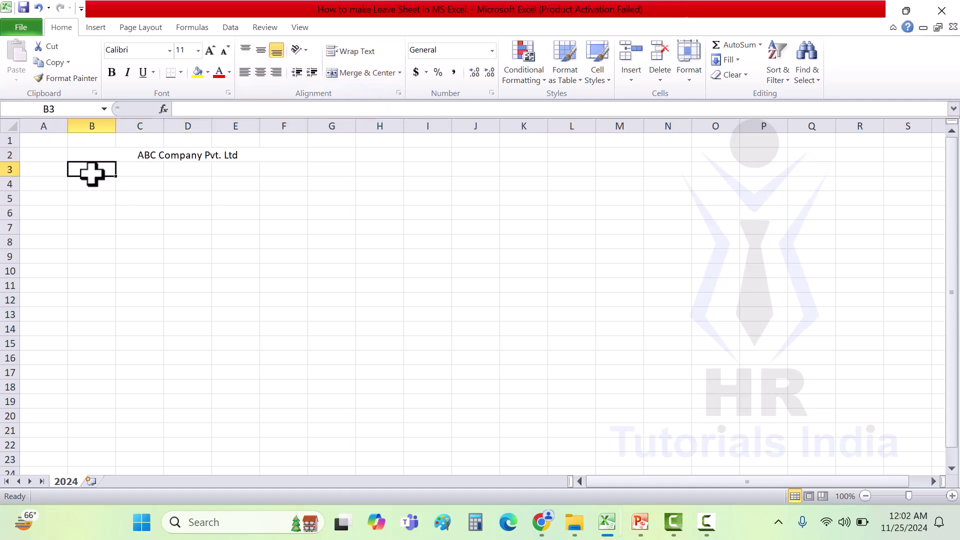
type("S.No")
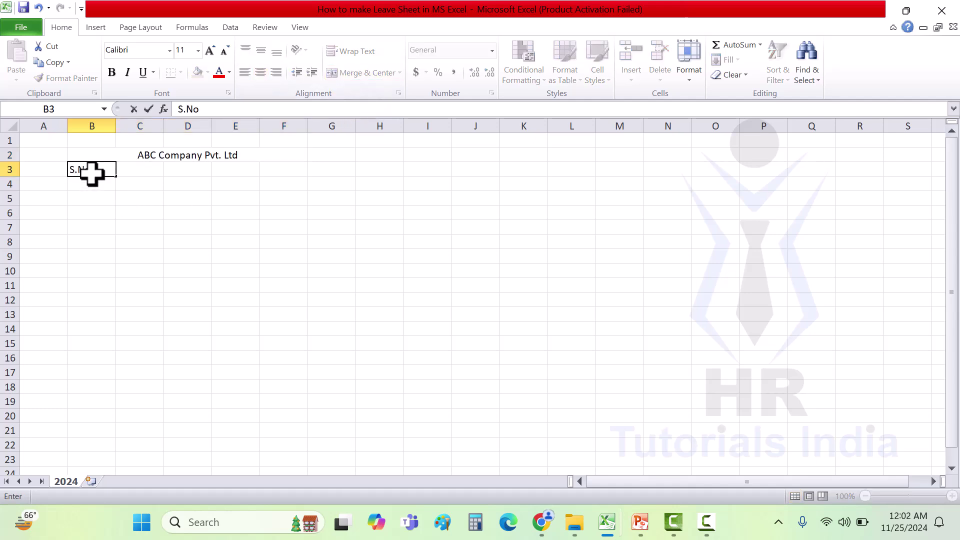
key("Tab")
type("Employee ID")
key("Tab")
type("Nam")
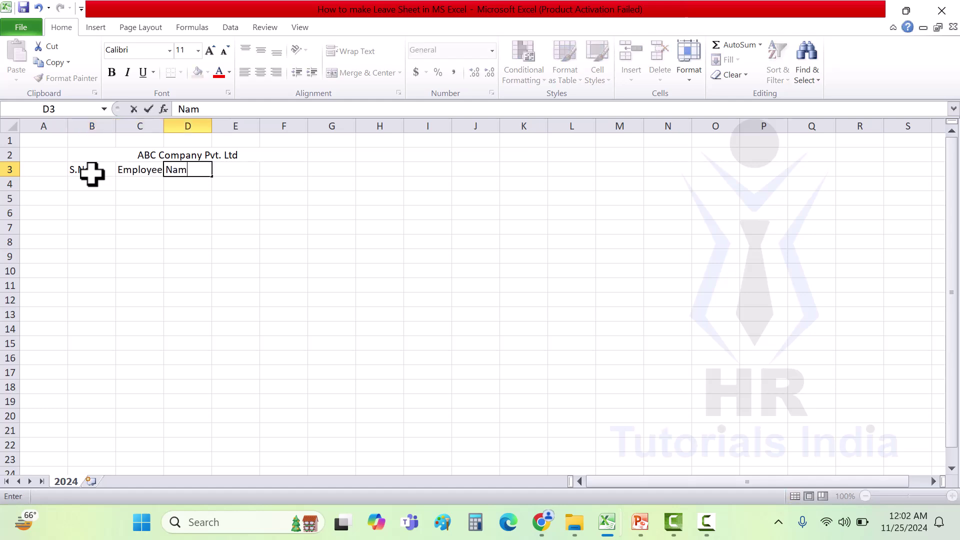
type("es of Employee")
key("Tab")
type("Designation")
key("Tab")
type("DOJ")
key("Return")
Step: Merge and center each heading in columns B to F vertically across rows 3 and 4
left_click_drag(98, 171, 148, 185)
left_click(343, 73)
left_click(148, 172)
left_click(364, 73)
left_click_drag(217, 168, 217, 184)
key("F4")
left_click_drag(235, 170, 284, 185)
left_click(364, 73)
left_click(364, 73)
left_click(188, 242)
Step: Wrap the heading text in B3:F4 and widen columns C to E to fit the headings
left_click_drag(101, 185, 268, 170)
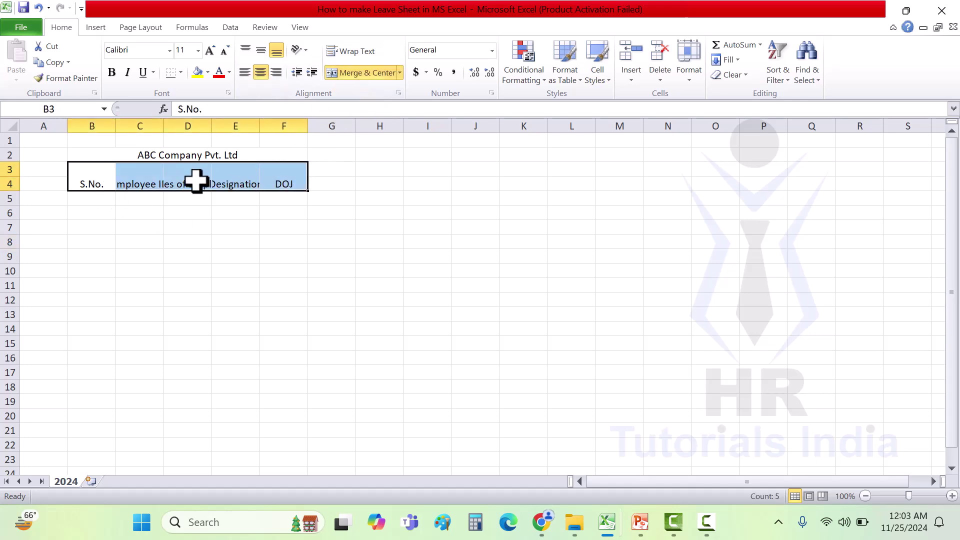
left_click(357, 53)
left_click(141, 242)
left_click_drag(163, 127, 285, 129)
left_click(310, 176)
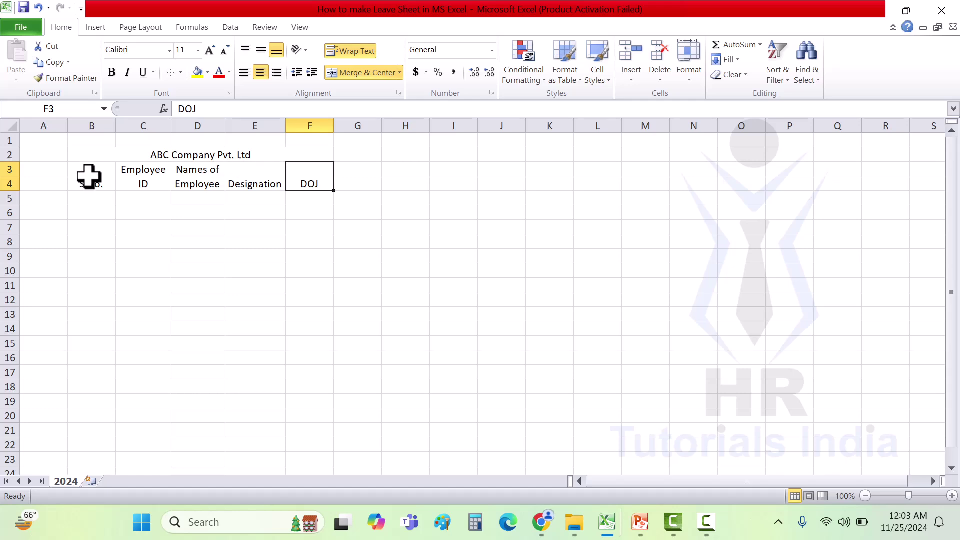
Step: Number the S.No. column from 1 to 17 in B5:B21 and center the numbers
left_click(94, 200)
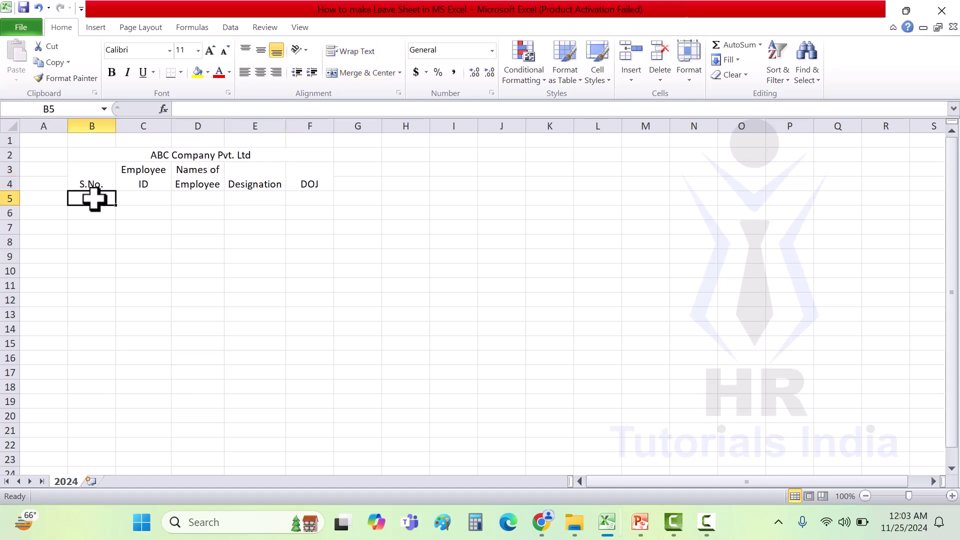
type("1")
key("Return")
key("Return")
left_click(96, 212)
type("2")
key("Return")
key("Return")
left_click_drag(103, 205, 114, 434)
left_click(260, 72)
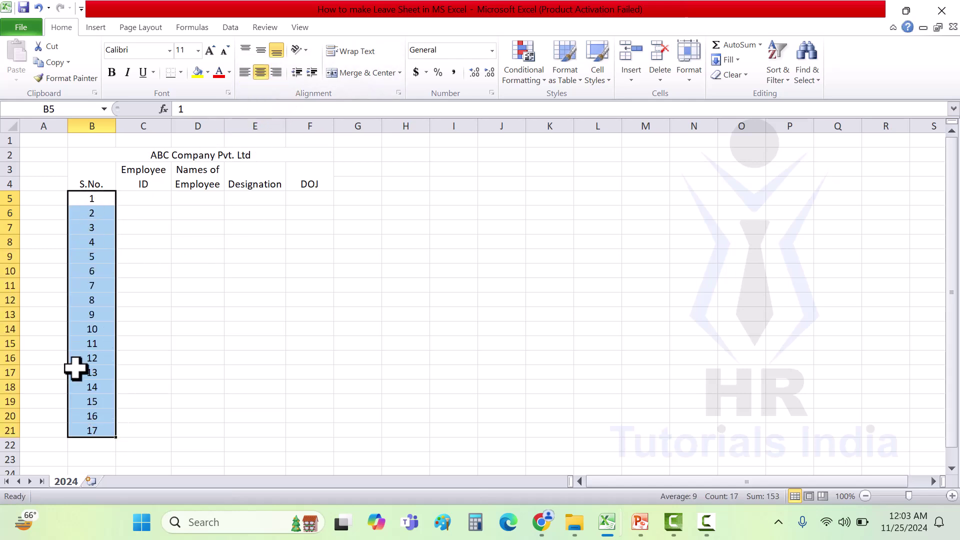
Step: Fill C5:C21 with the employee IDs and D5:D21 with the employees' names
left_click(147, 199)
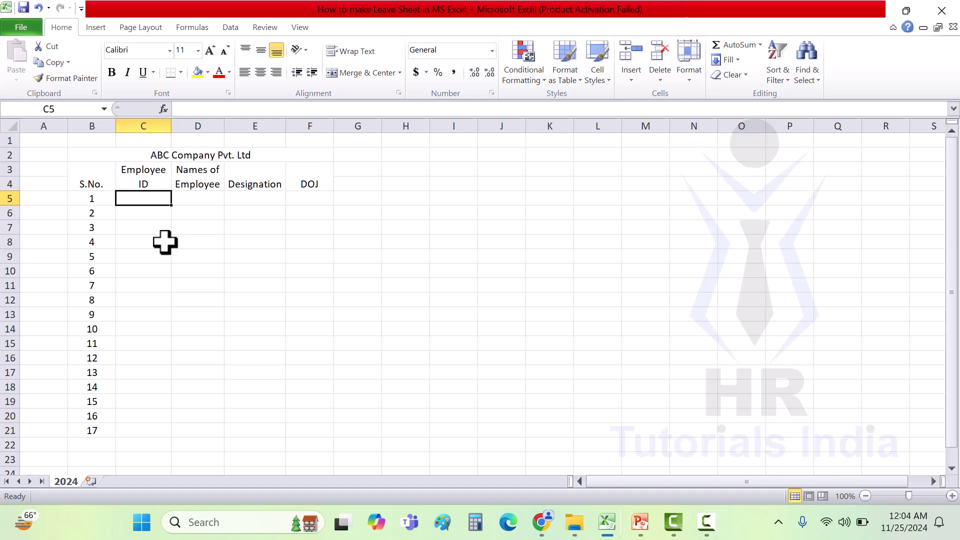
type("ABC010124 ABC020124 ABC030124 ABC040124 ABC050124 ABC060124 ABC070124 ABC080124 ABC090124 ABC100124 ABC110124 ABC120124 ABC130124 ABC140124 ABC150124 ABC160124 ABC170124")
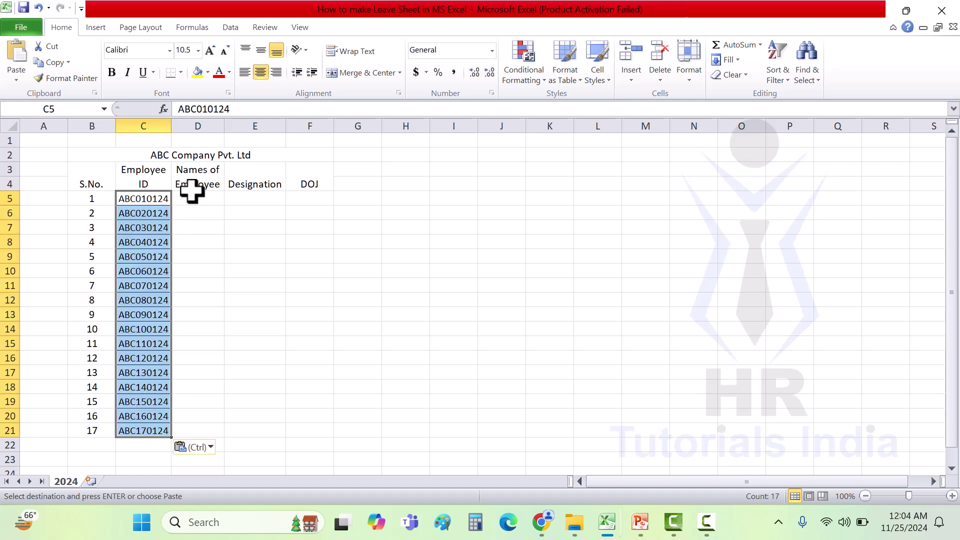
left_click(205, 199)
type("Ramesh Suraj Krishna Surya Manisha Poornima Karn Riya Aishwarya Arjun Rajshekar Raman Surender Pradeep Bharathi Jyothi Raja")
Step: Paste the list of designations into E5:E21 and the joining dates into F5:F21
left_click(249, 199)
key("ctrl+v")
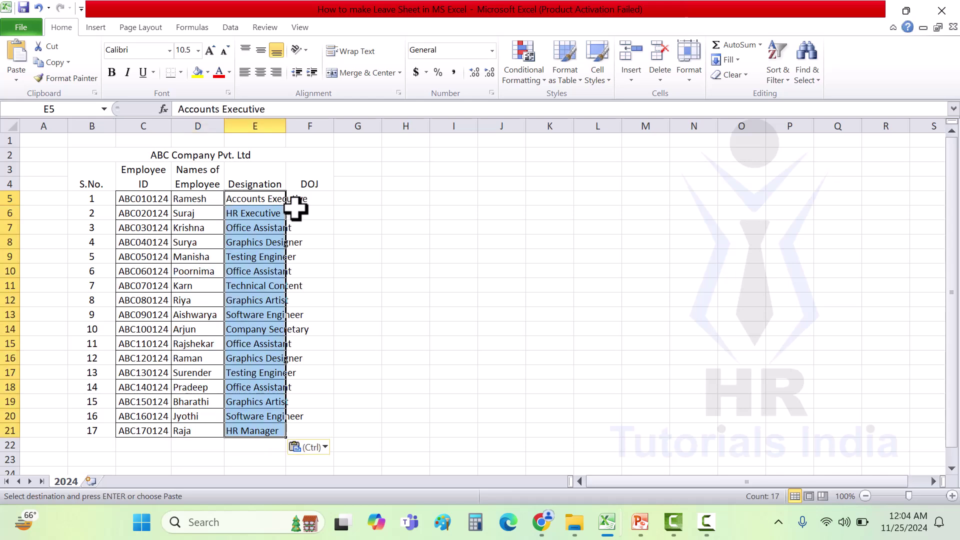
left_click(316, 198)
key("ctrl+v")
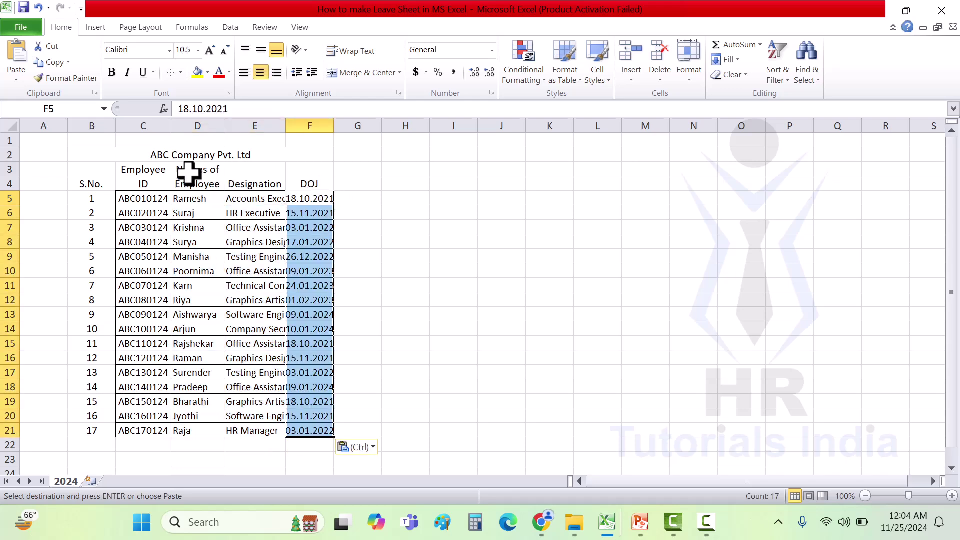
Step: Autofit the Employee ID, Names of Employee, Designation and DOJ columns to their contents
double_click(171, 126)
double_click(230, 126)
double_click(336, 126)
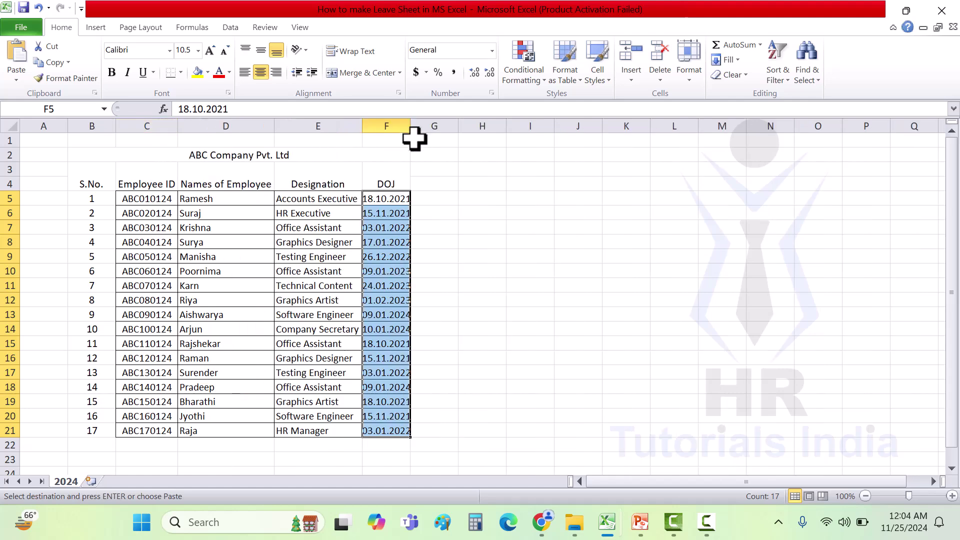
double_click(410, 126)
left_click(398, 283)
left_click_drag(379, 200, 407, 420)
Step: Apply all borders to the employee table in B2:F21
left_click_drag(101, 155, 373, 422)
left_click(180, 72)
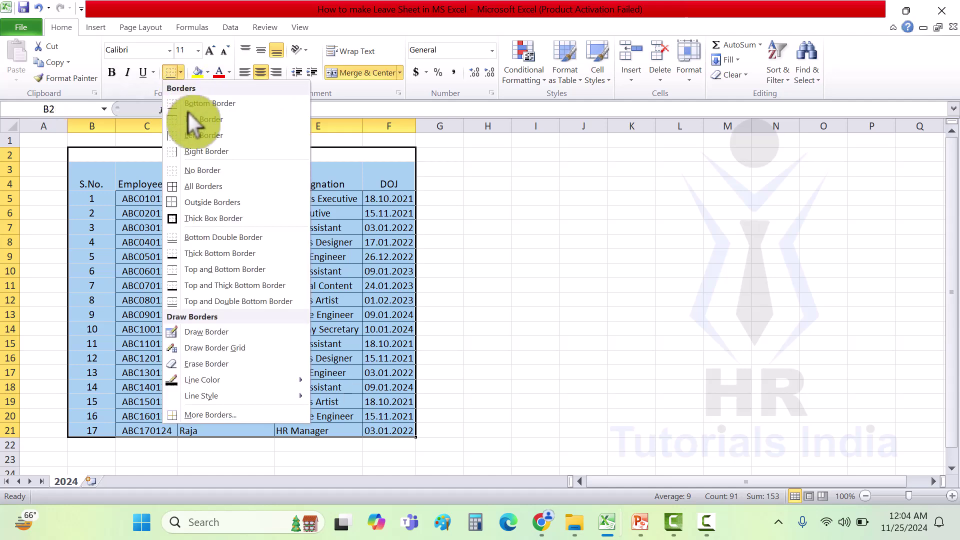
left_click(199, 189)
left_click(283, 257)
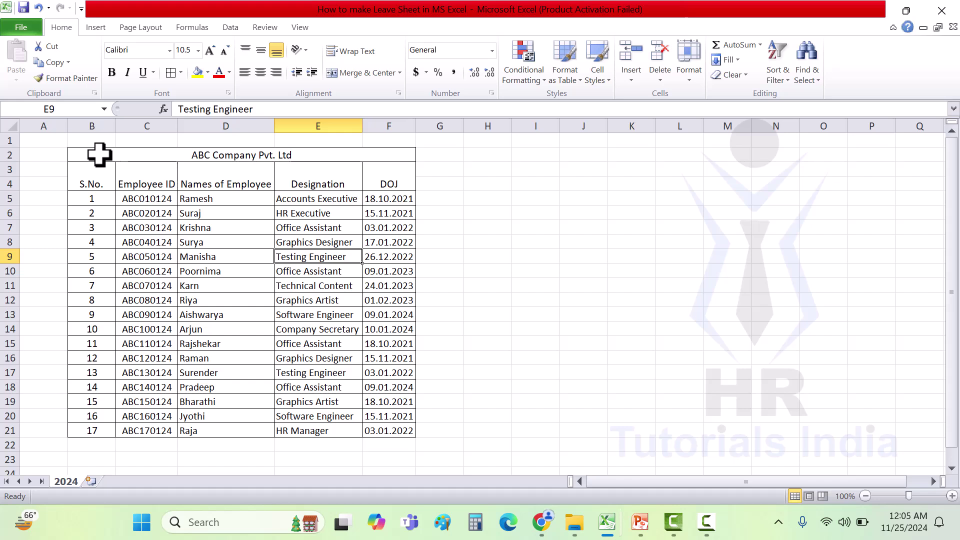
Step: Make the title and headings in B2:F4 bold and enlarge the company title's font by three size increments
left_click_drag(99, 155, 336, 186)
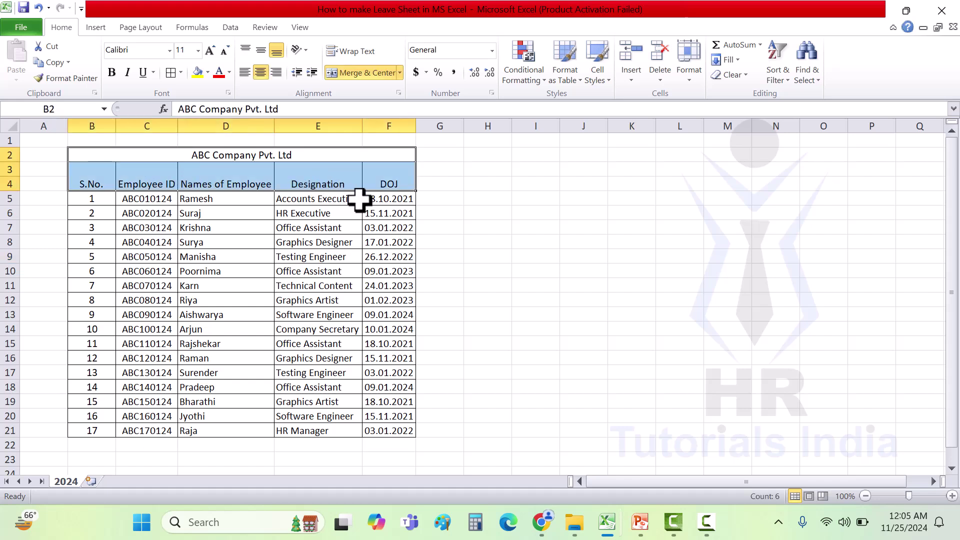
key("ctrl+b")
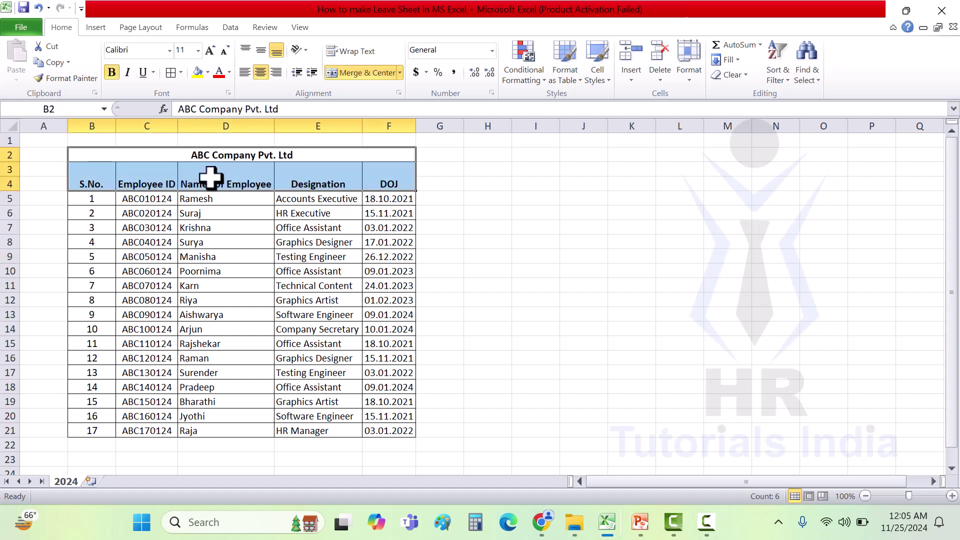
left_click(200, 153)
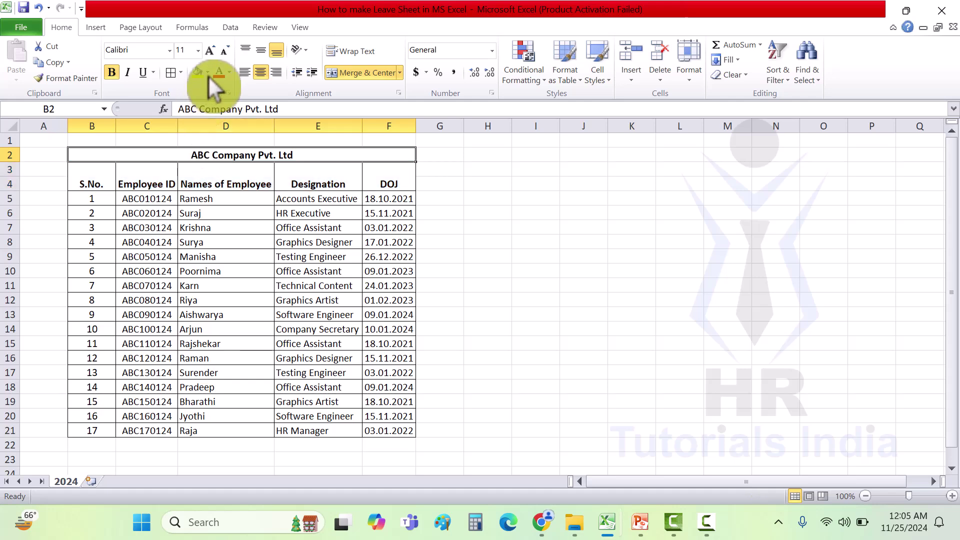
left_click(211, 50)
left_click(210, 51)
left_click(210, 50)
left_click(440, 155)
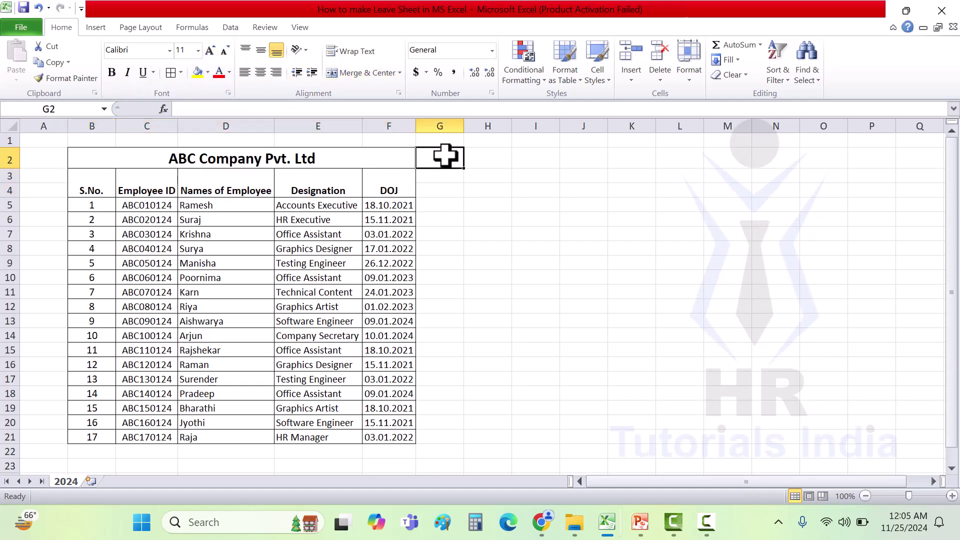
Step: Enter the headings Earned Leaves, Sick Leaves, Carry Forwarded Leaves and Balance Leaves in cells G4 to J4
left_click(437, 192)
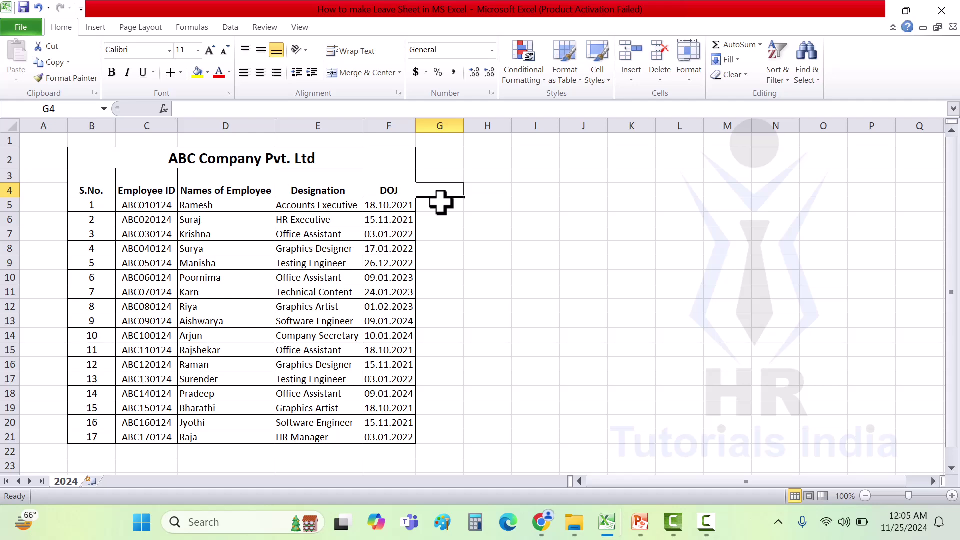
type("Earned Leaves")
key("Tab")
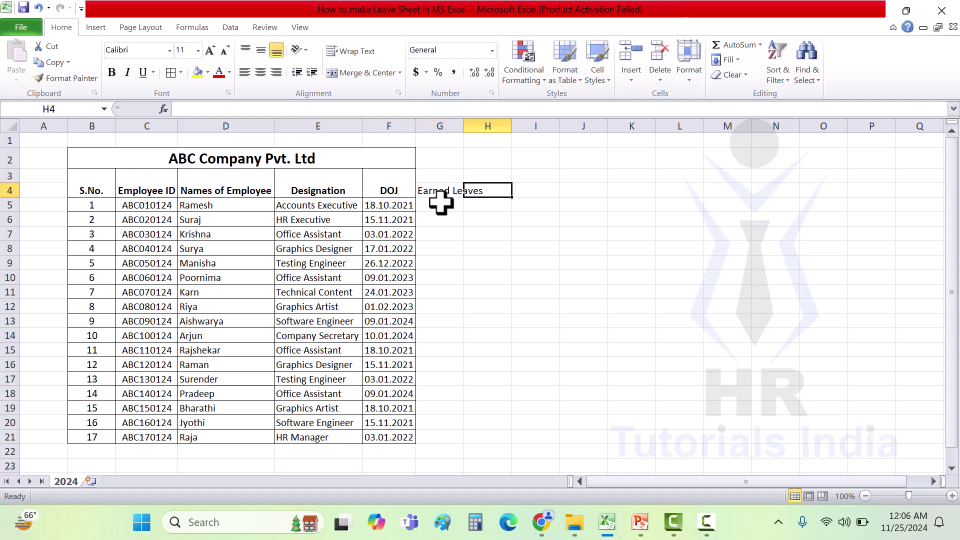
type("Sick Leaves")
key("Tab")
type("Carry Forwarded Leaves")
key("Tab")
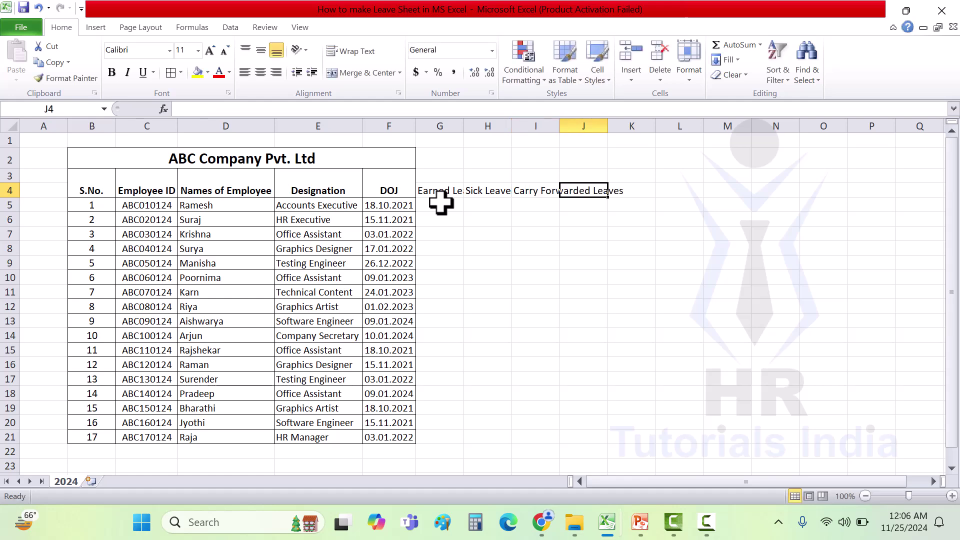
type("Balance Leaves")
Step: Merge each leave heading in columns G to J across rows 3 and 4, with wrapped bold text
left_click_drag(440, 176, 583, 191)
left_click(352, 54)
key("ctrl+b")
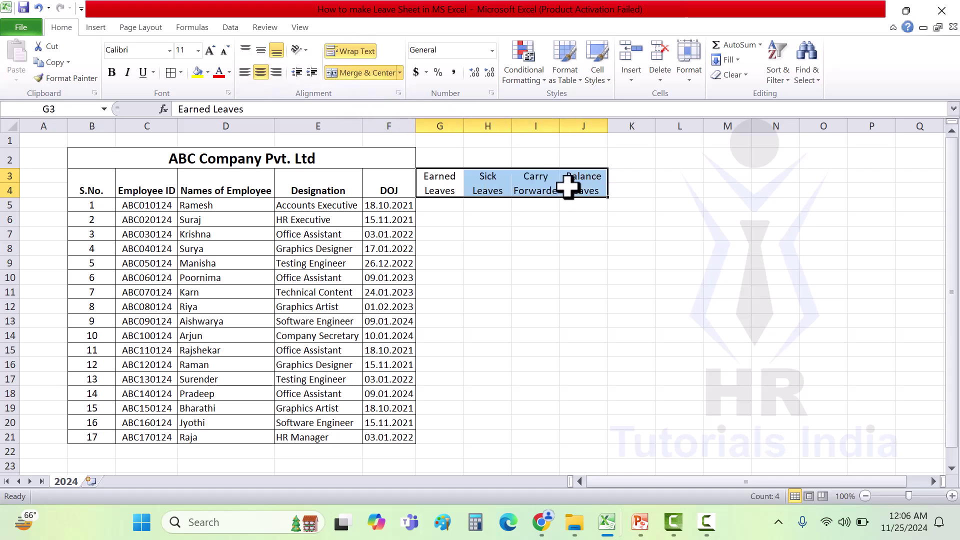
Step: Apply all borders to the leave columns in G3:J21
left_click_drag(461, 190, 585, 437)
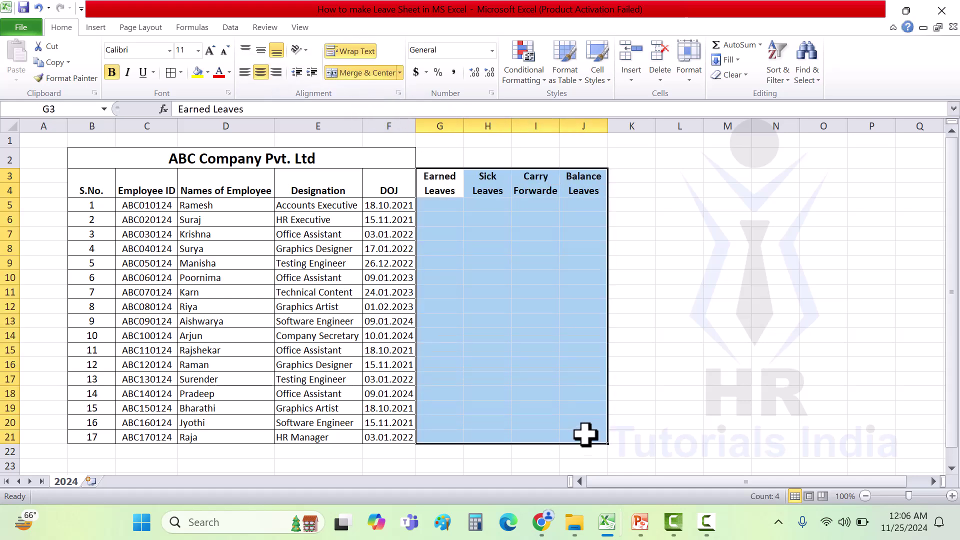
left_click(170, 73)
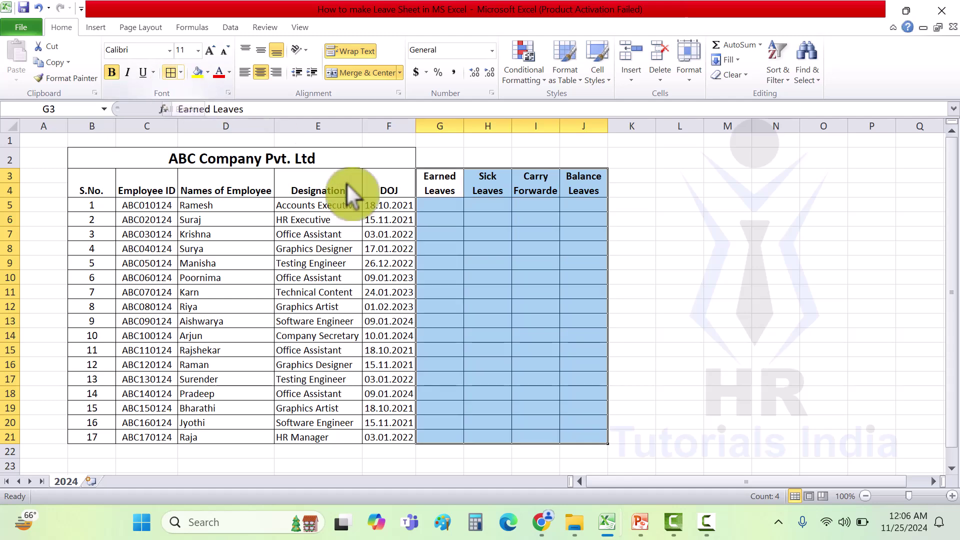
left_click(491, 263)
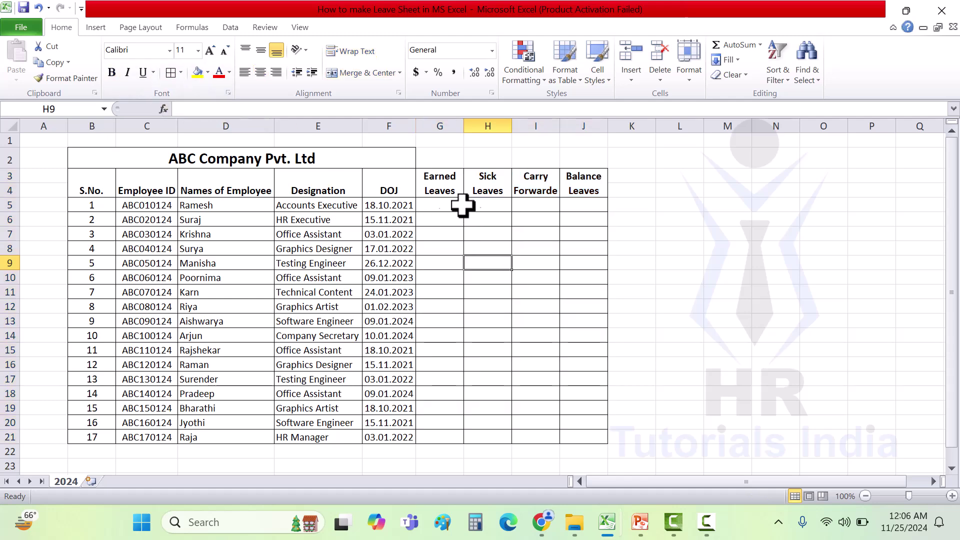
Step: Enter 12 earned leaves, 6 sick leaves and 5 carry forwarded leaves for the first employee in row 5
left_click(430, 204)
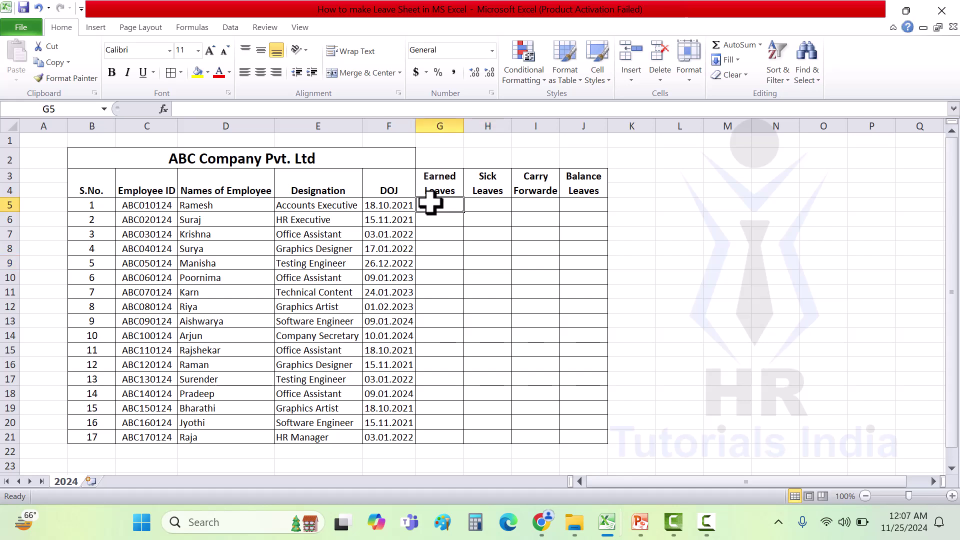
type("12")
key("Tab")
type("6")
key("Tab")
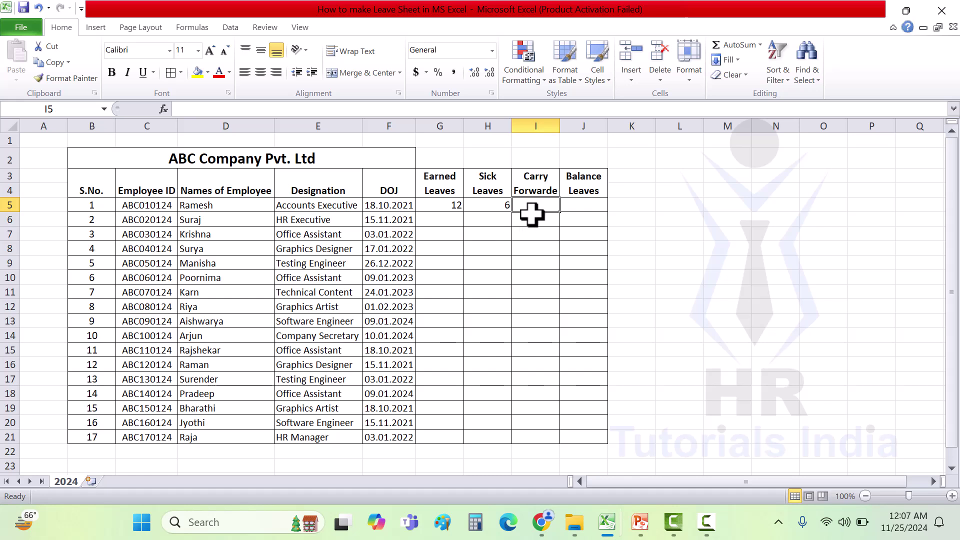
type("8.5")
key("Return")
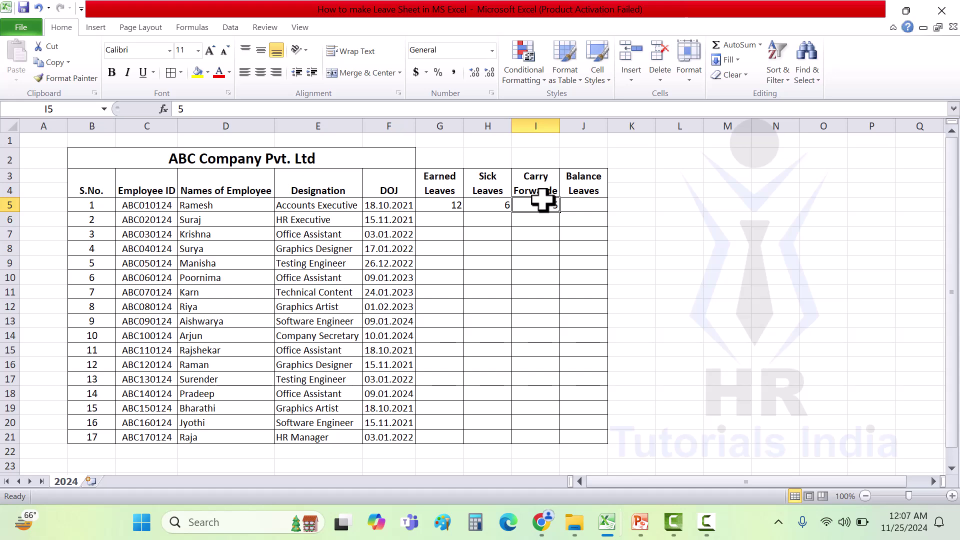
Step: Widen column I and increase the heading row height to fit the full Carry Forwarded Leaves heading
left_click(539, 188)
left_click(609, 201)
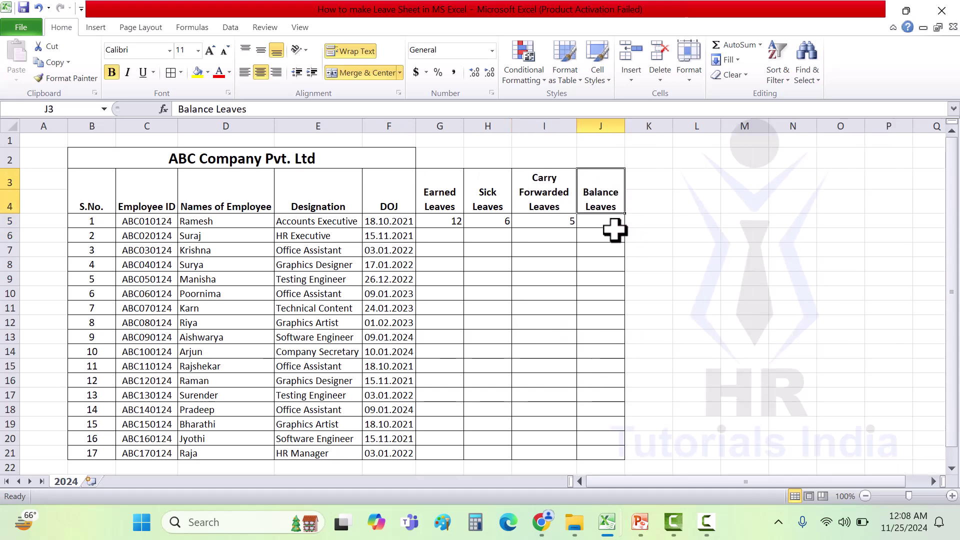
left_click(604, 221)
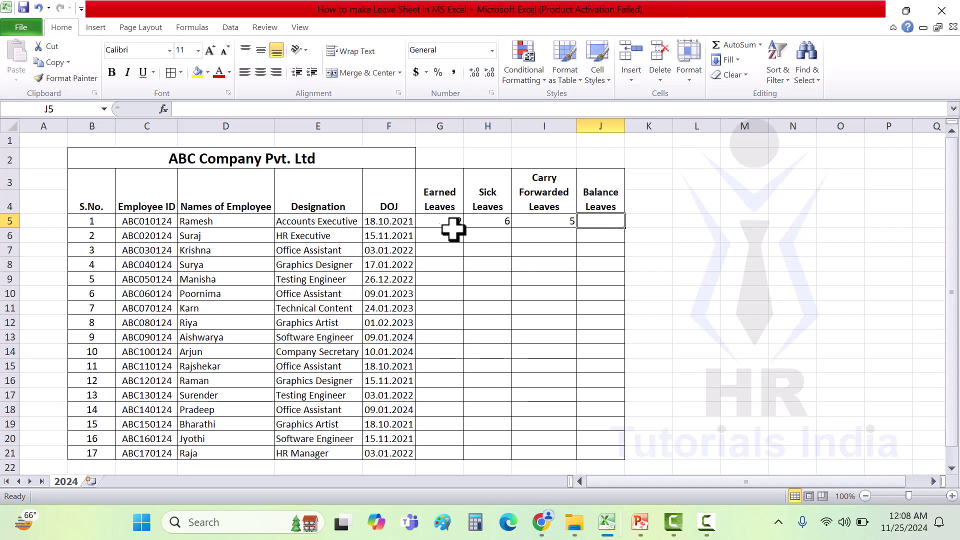
Step: Copy the first employee's leave values in G5:I5 down to all other employees in rows 6 to 21
left_click_drag(449, 221, 550, 223)
key("ctrl+c")
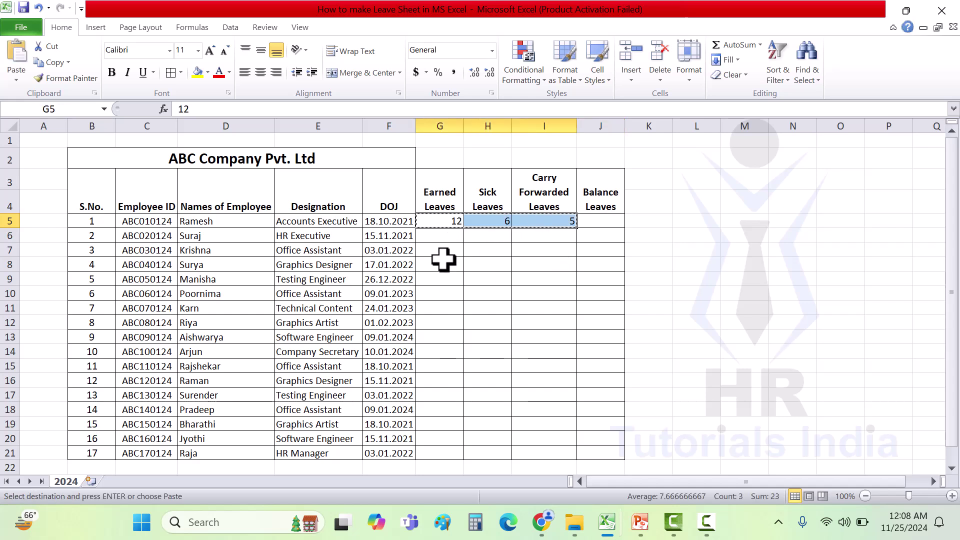
left_click_drag(436, 235, 446, 452)
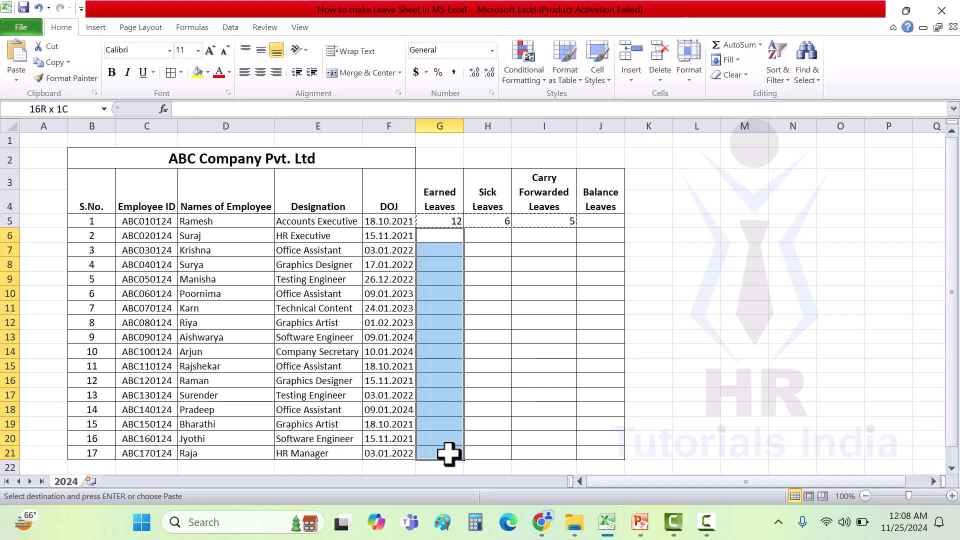
key("ctrl+v")
left_click(548, 264)
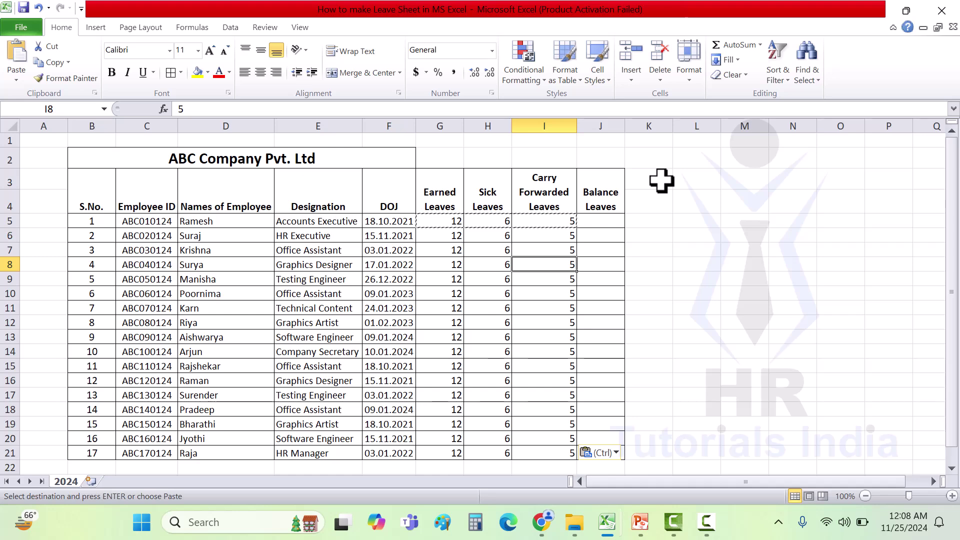
Step: Enter January in K4 and fill the month series across row 4 through December in V4
left_click(653, 201)
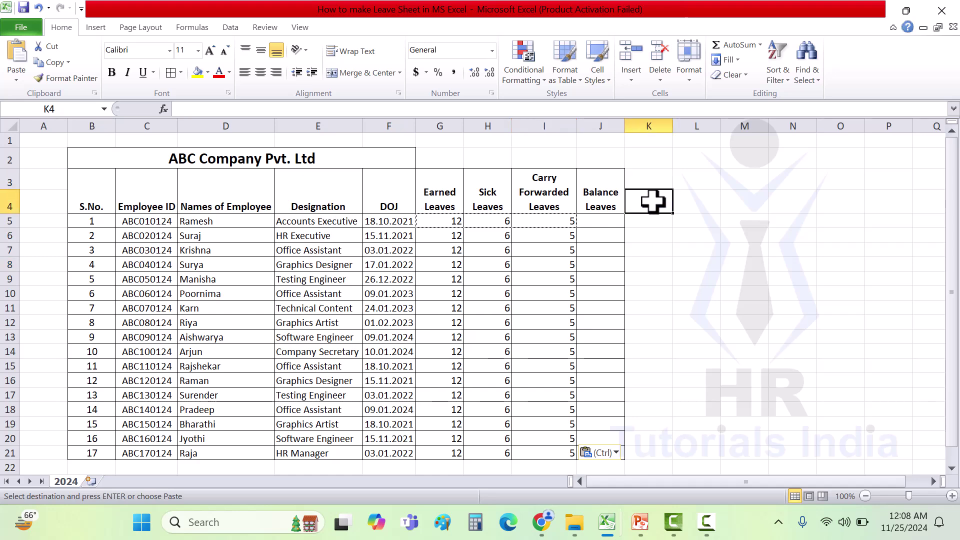
type("January")
key("Tab")
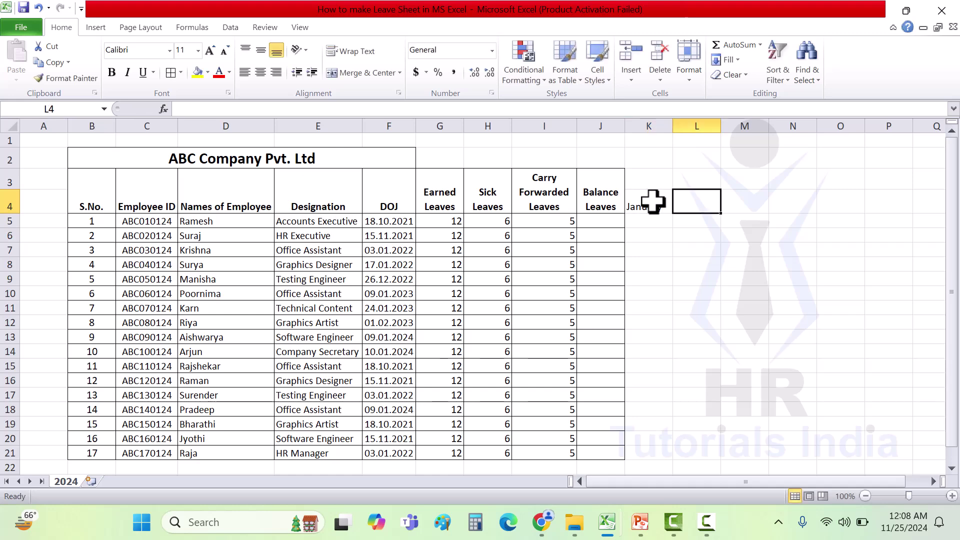
left_click(652, 202)
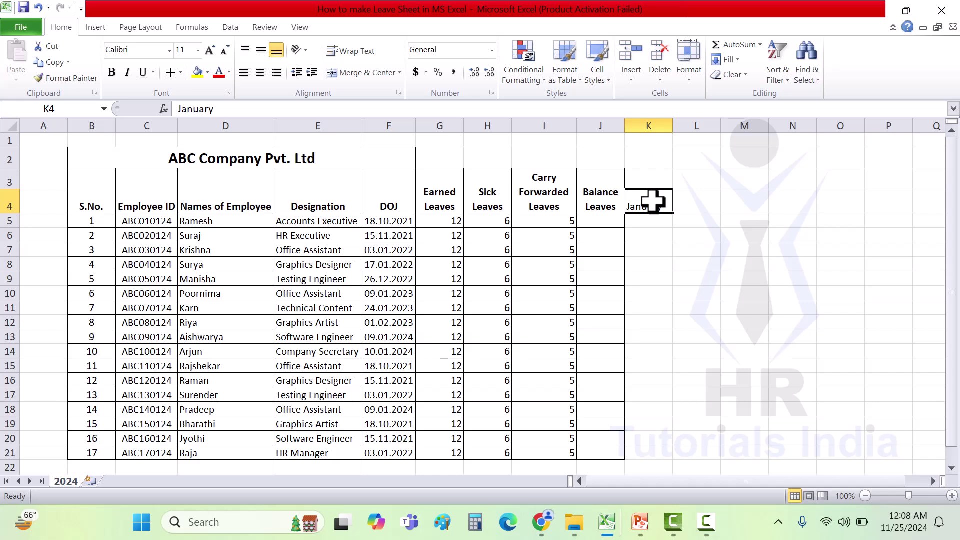
left_click_drag(672, 213, 888, 213)
key("ctrl+z")
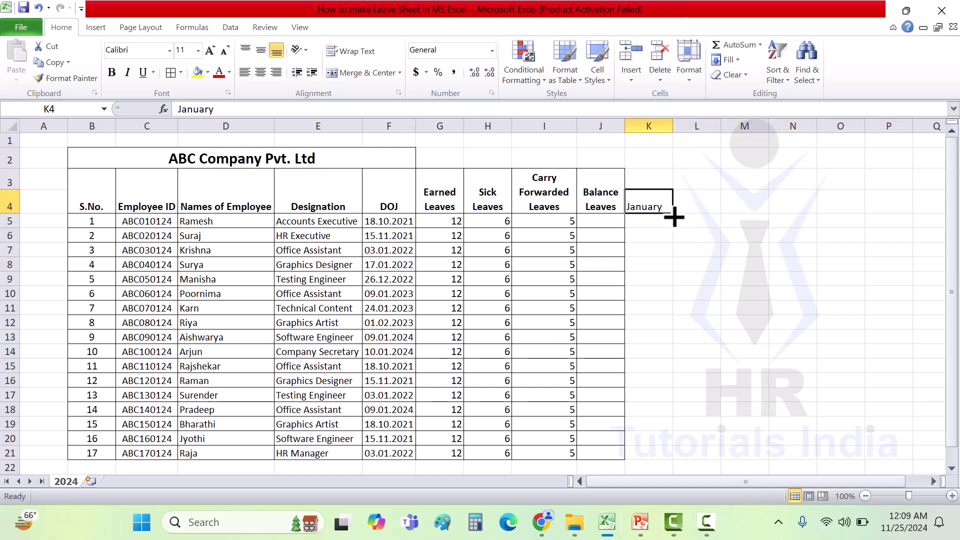
left_click_drag(674, 217, 922, 210)
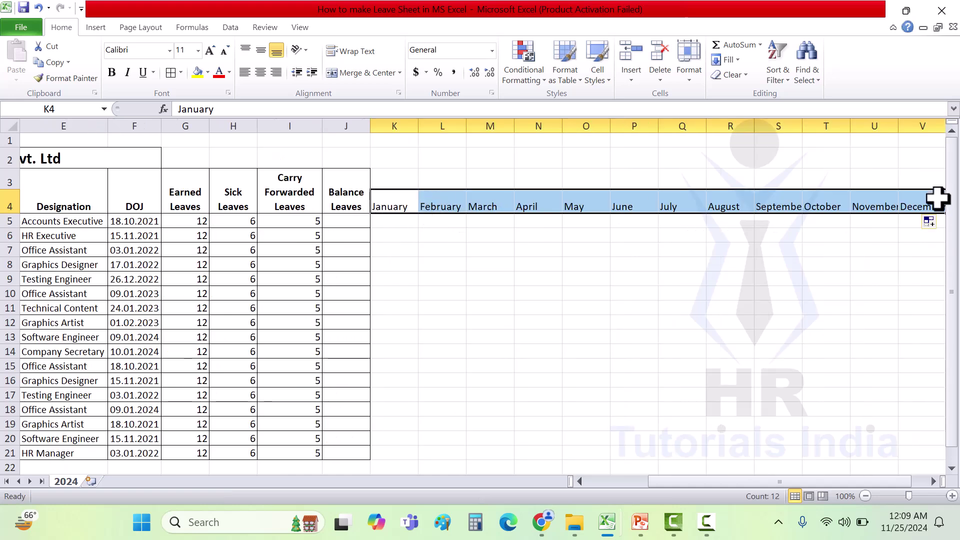
Step: Merge and center rows 3 and 4 separately for each month heading from January in column K to December in column V
left_click_drag(397, 183, 394, 200)
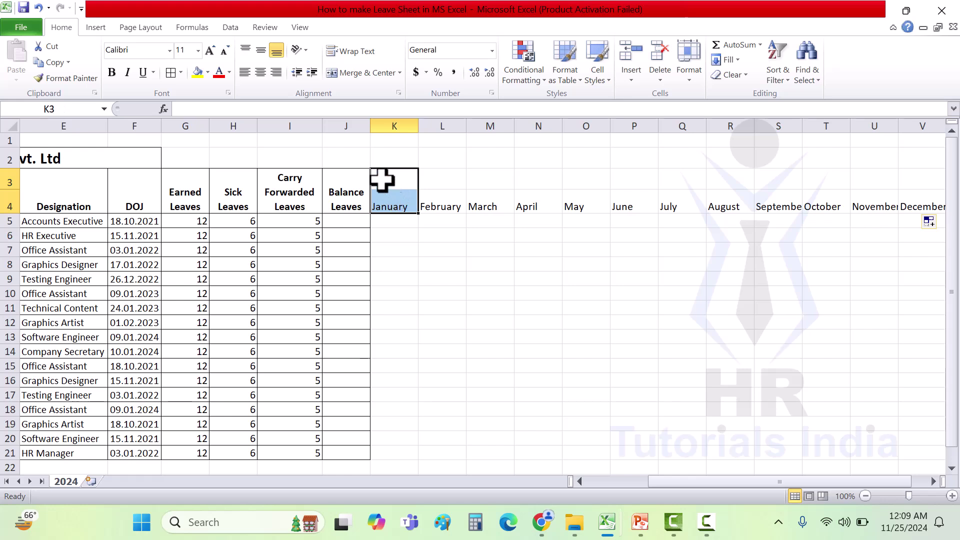
left_click(365, 72)
left_click_drag(443, 182, 442, 203)
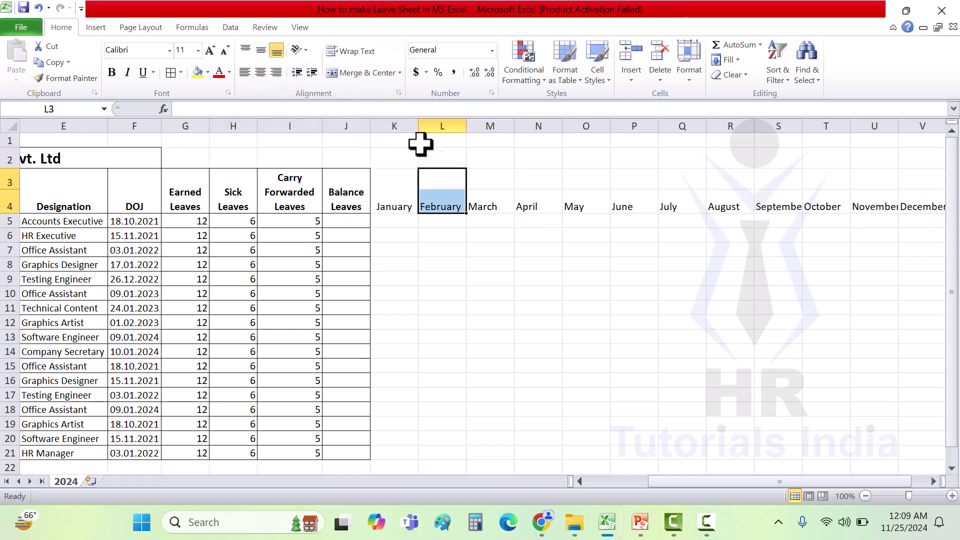
key("F4")
left_click_drag(490, 182, 490, 203)
key("F4")
left_click_drag(537, 183, 538, 202)
key("F4")
left_click_drag(634, 183, 634, 202)
left_click(682, 190)
key("F4")
left_click(730, 190)
key("F4")
left_click(784, 184)
key("F4")
left_click(838, 191)
key("F4")
left_click(862, 188)
left_click(922, 198)
Step: Apply all borders to the month columns from the headings in row 3 down to row 21, K3:V21
scroll(638, 217, "left", 3)
left_click_drag(640, 210, 834, 195)
left_click(200, 111)
left_click_drag(306, 185, 837, 374)
left_click(172, 73)
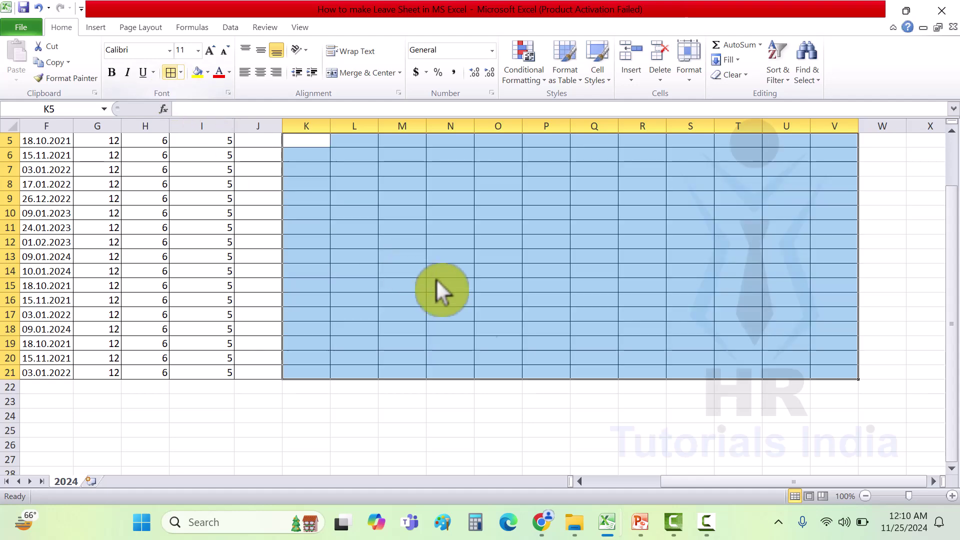
Step: Make the January to December headings in K3:V4 bold
scroll(537, 323, "up", 2)
left_click_drag(306, 198, 845, 203)
key("ctrl+b")
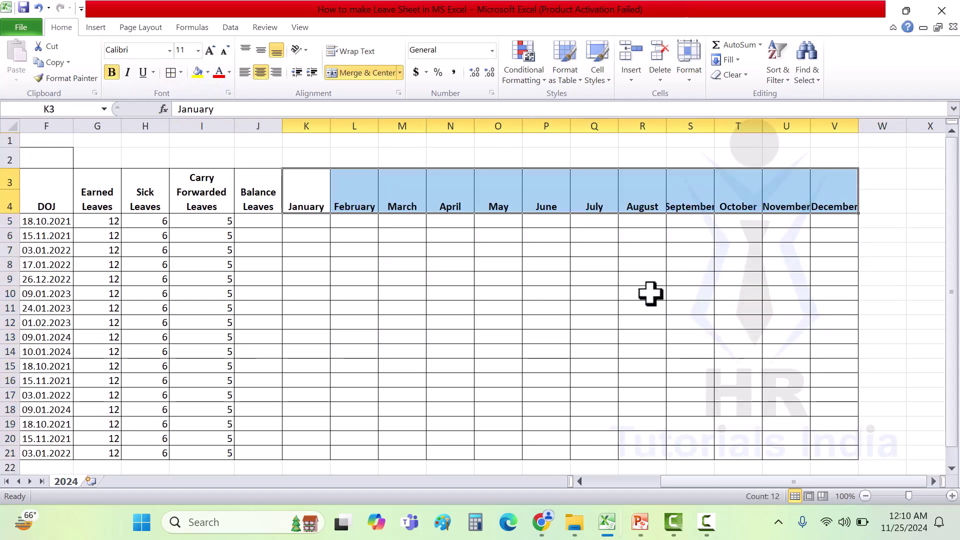
left_click(640, 315)
Step: Rotate the text of the month headings in K3:V4 to a 90 degree orientation
left_click_drag(305, 197, 811, 178)
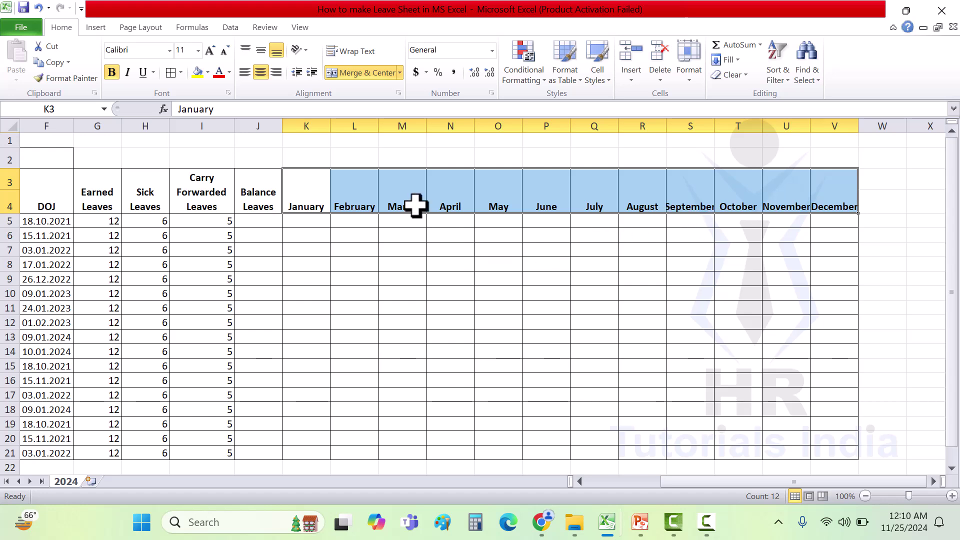
right_click(373, 203)
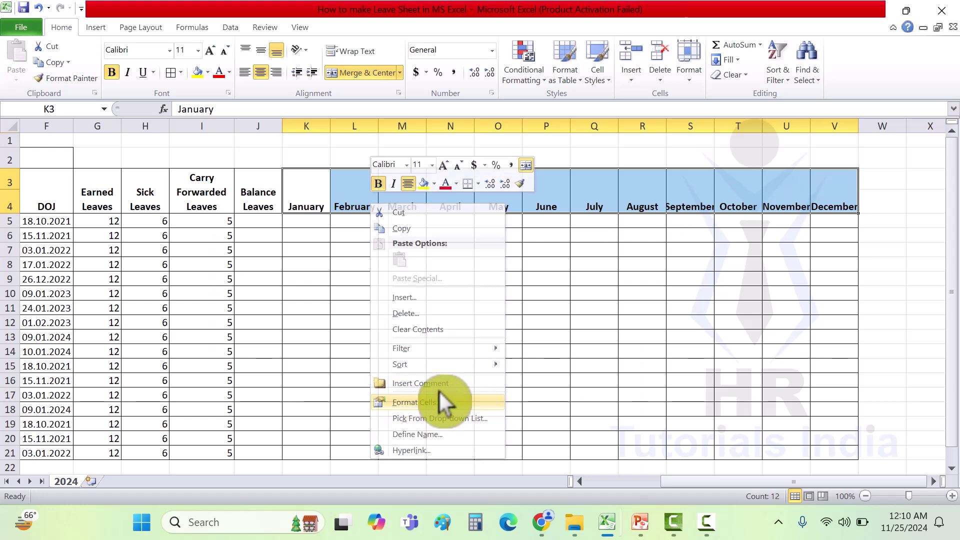
left_click(430, 402)
key("ctrl+Tab")
left_click_drag(587, 275, 547, 234)
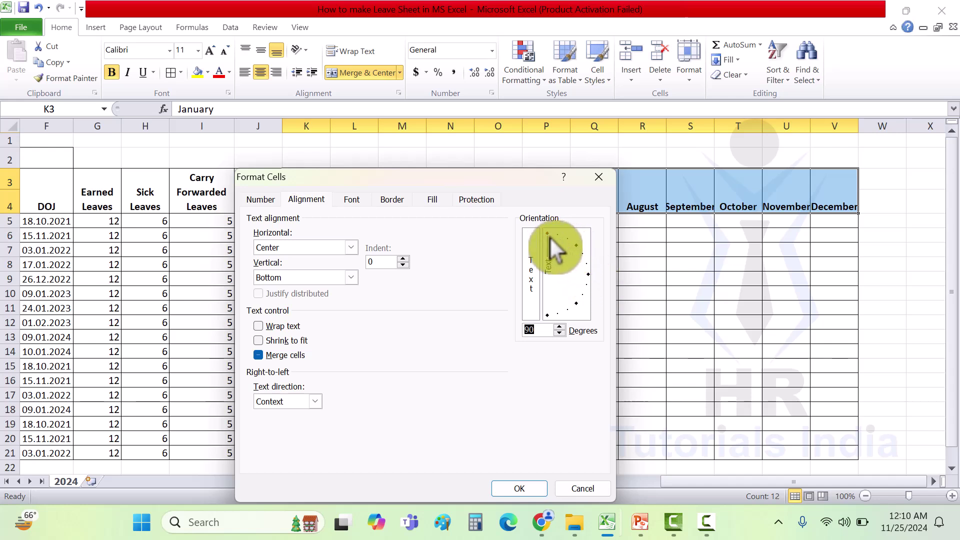
left_click(519, 489)
Step: Increase the height of heading rows 3 and 4 so the rotated month names fit fully
left_click_drag(318, 203, 834, 200)
left_click_drag(10, 213, 11, 218)
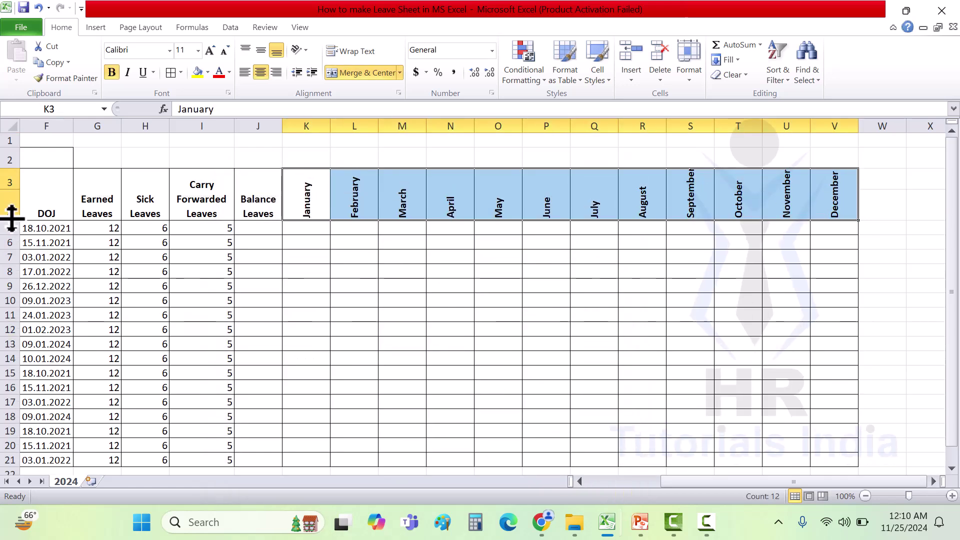
double_click(11, 200)
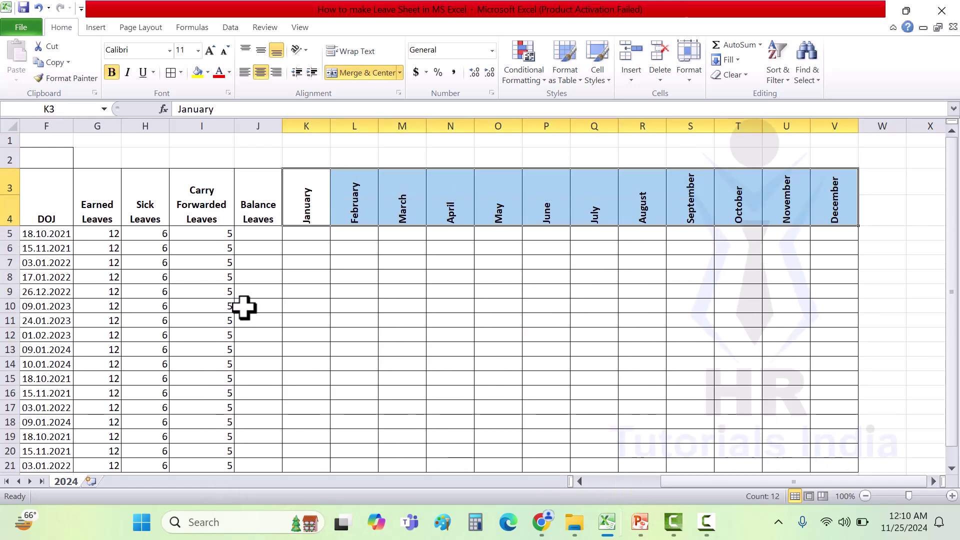
Step: Narrow all the month columns K to V together to a width of about 3.18
left_click(599, 481)
scroll(595, 317, "right", 3)
mouse_move(493, 126)
left_mouse_down()
mouse_move(926, 129)
mouse_move(503, 128)
left_mouse_up()
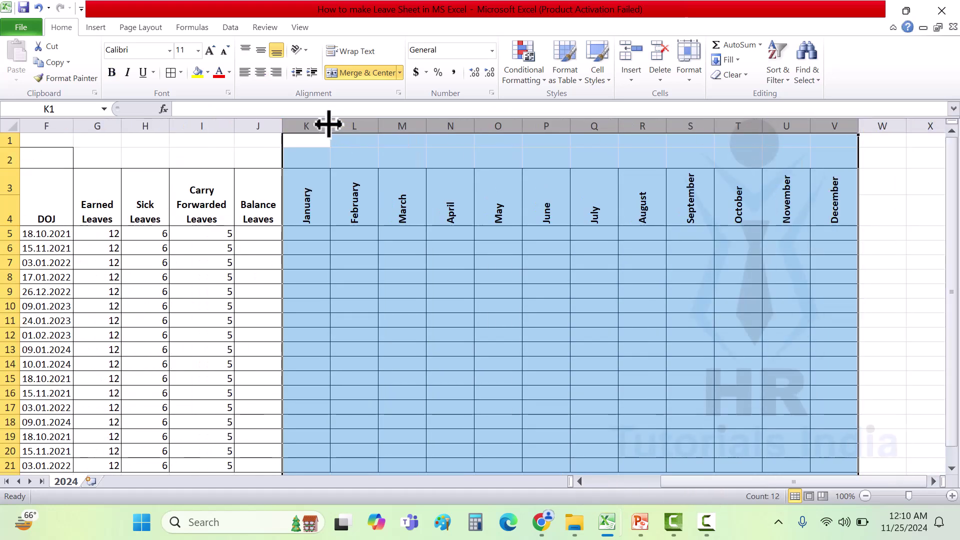
left_click_drag(325, 127, 302, 128)
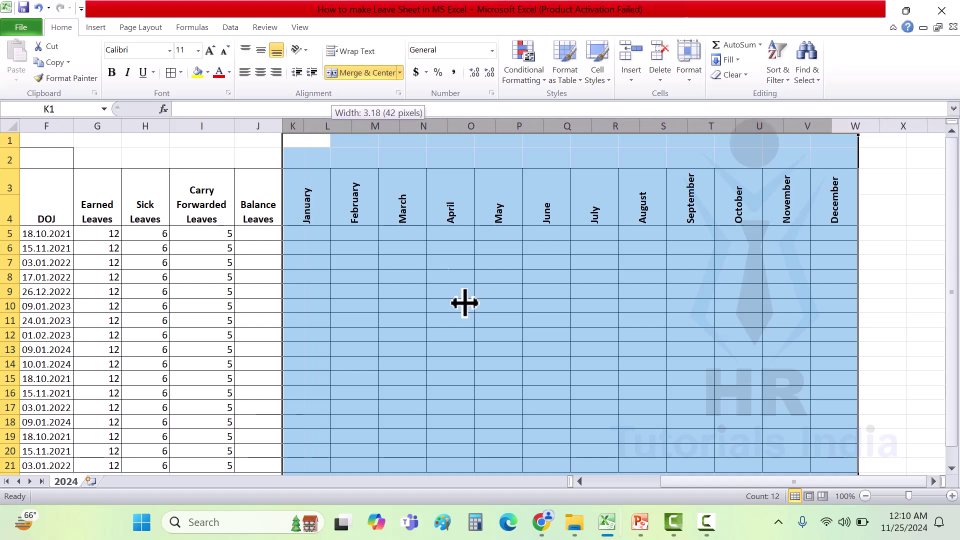
left_click(689, 248)
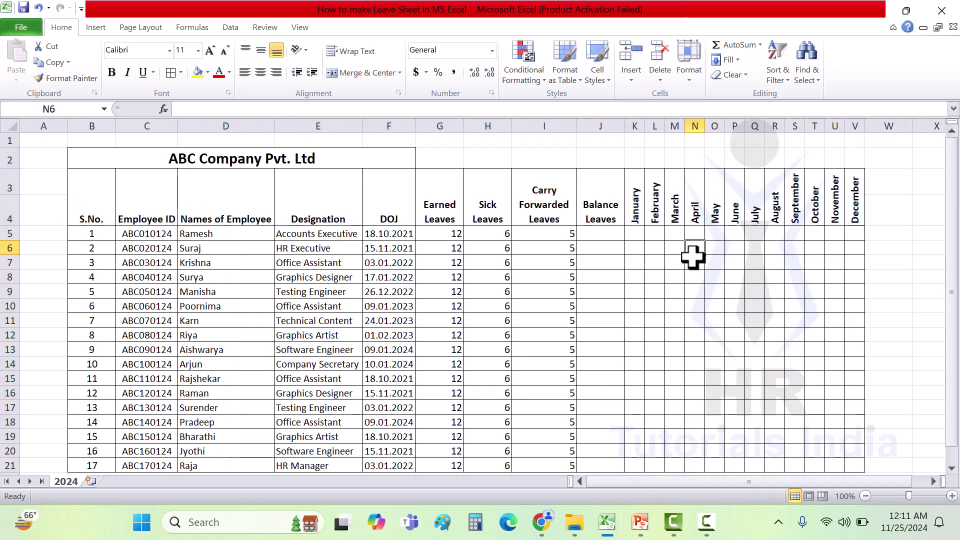
Step: Merge and center G2:V2 and enter the title "Employee Leave Sheet/Register for 2024"
left_click_drag(450, 158, 856, 162)
left_click(364, 72)
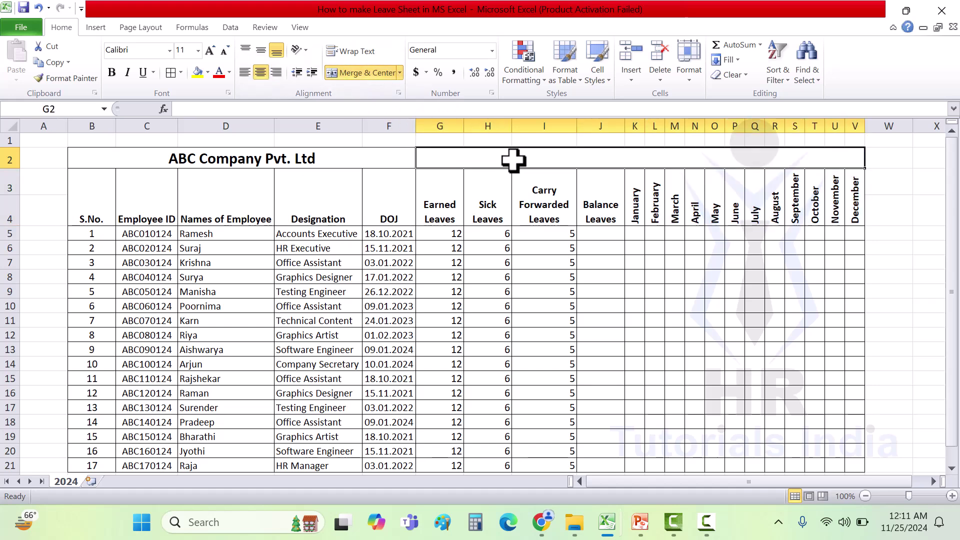
type("Employee Leave Sheet/")
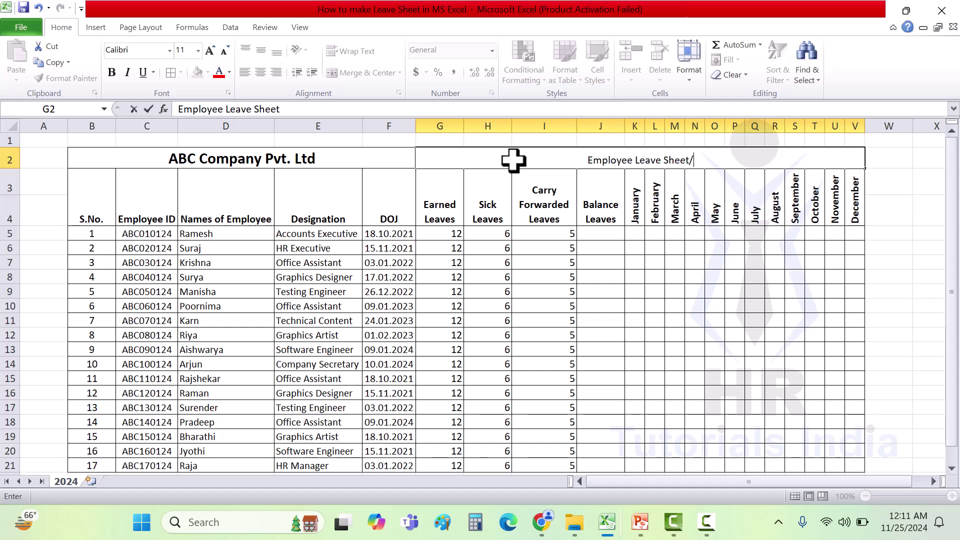
type("Register for ")
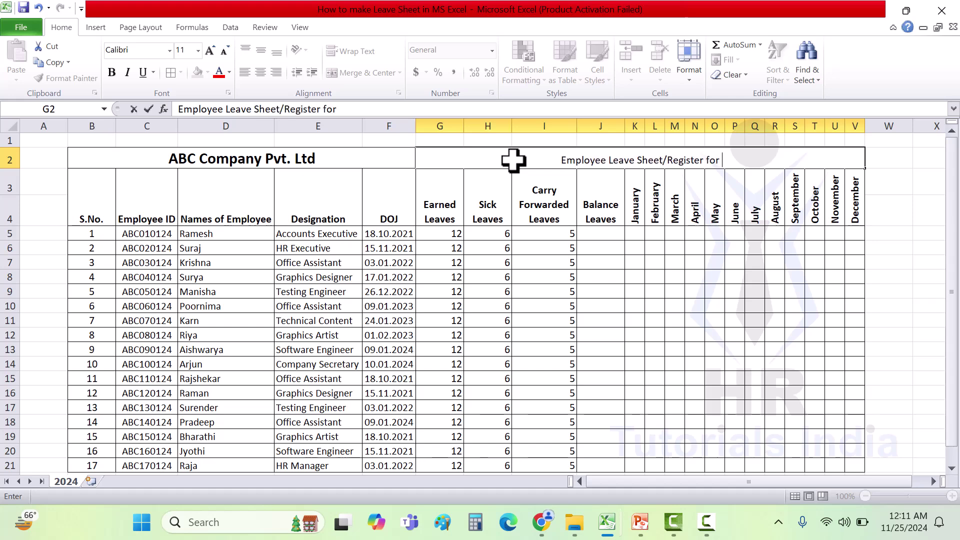
type("2024")
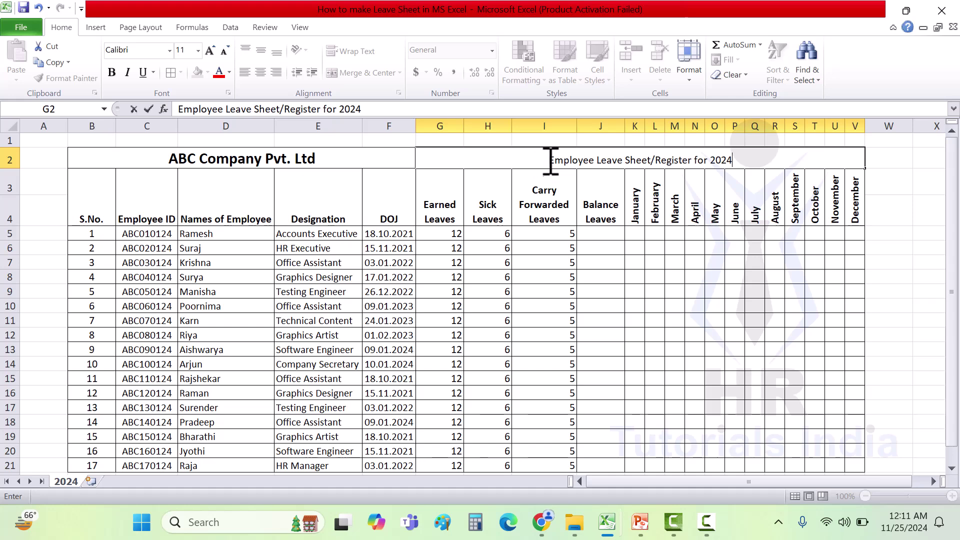
key("ctrl+Return")
Step: Make the leave sheet title in G2 bold and enlarge its font three sizes to match the company name heading
key("ctrl+b")
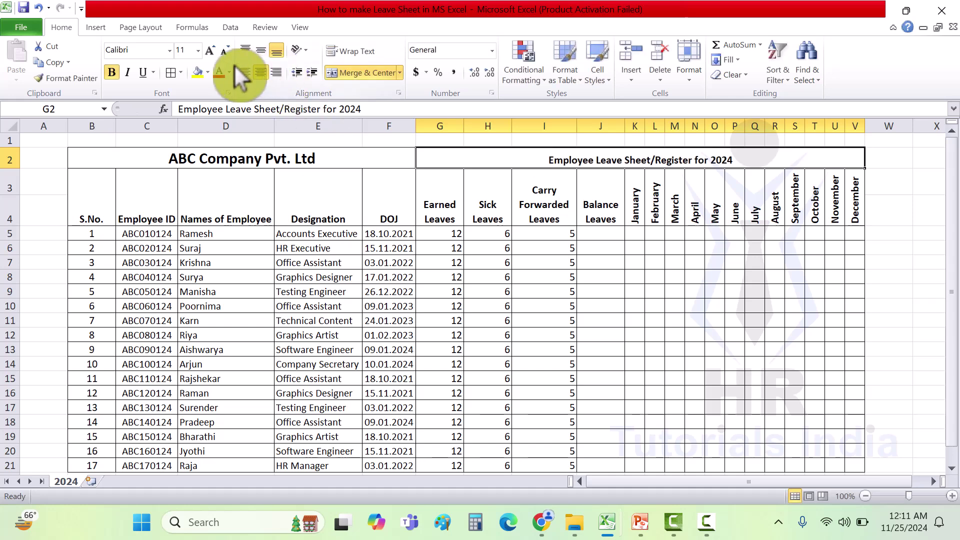
left_click(210, 50)
left_click(210, 50)
left_click(210, 50)
left_click(469, 264)
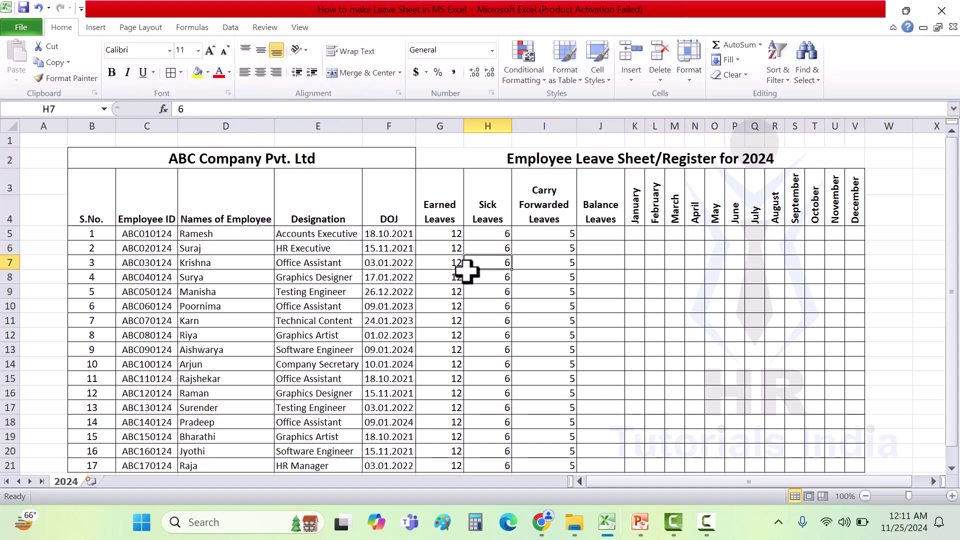
Step: Fill the company name, employee detail headings, leave sheet title and month headings with a light blue theme color
left_click_drag(105, 159, 342, 195)
left_click(207, 72)
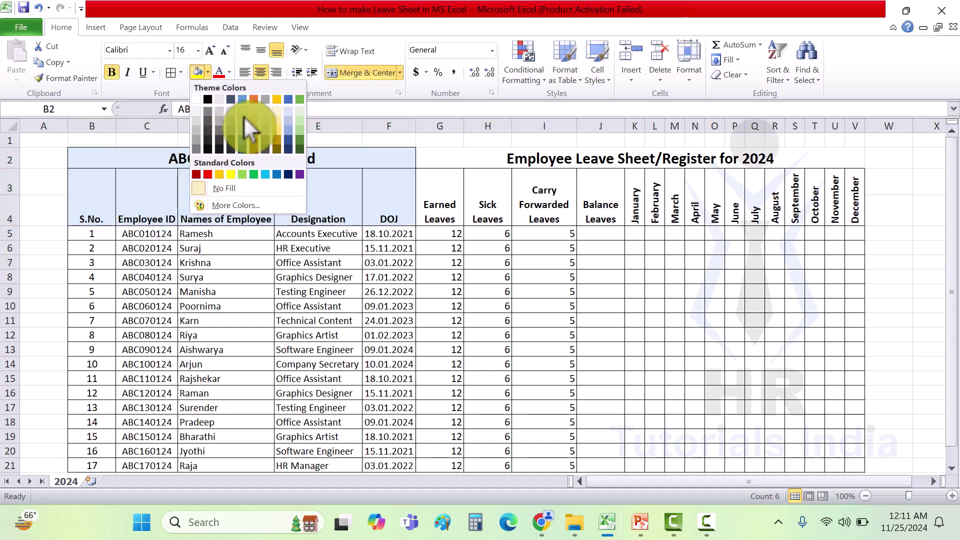
left_click(242, 121)
Step: Enter a middle-aligned Remarks heading in merged cell W3:W4 and apply all borders to the cells below it in W5:W21
left_click(900, 195)
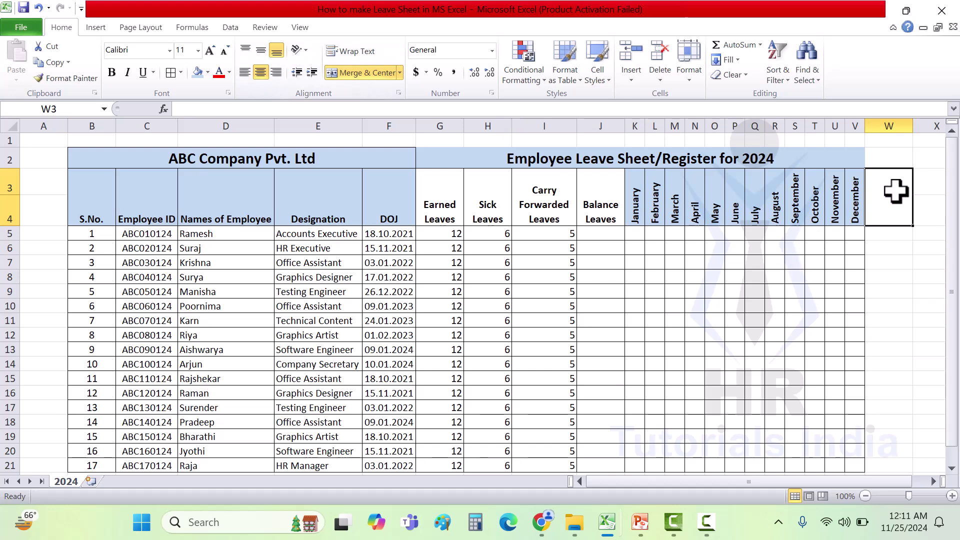
type("Remarks")
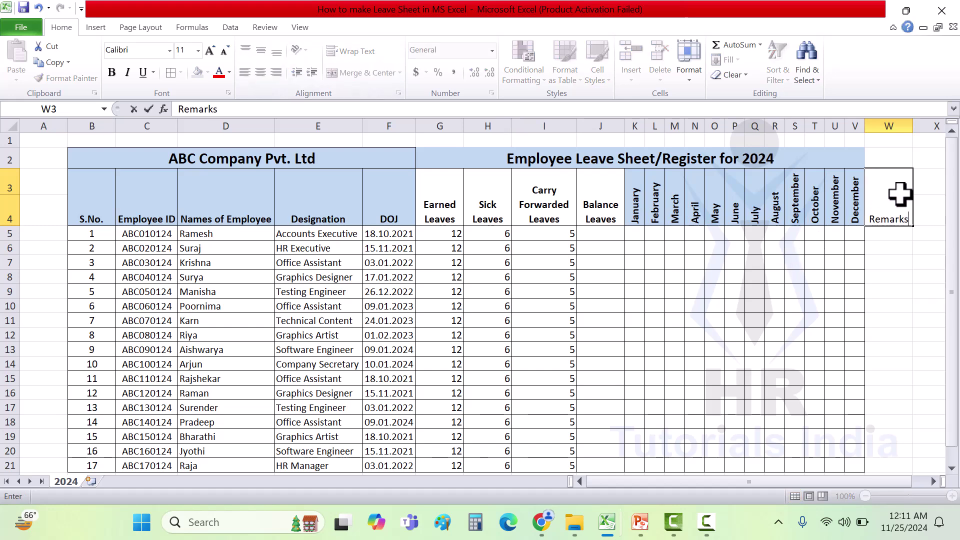
key("ctrl+Return")
left_click(260, 48)
left_click_drag(840, 234, 840, 465)
left_click(172, 76)
Step: Fill the Remarks heading with standard light blue and extend the leave sheet title's merged cell to column W
left_click(845, 200)
left_click(207, 72)
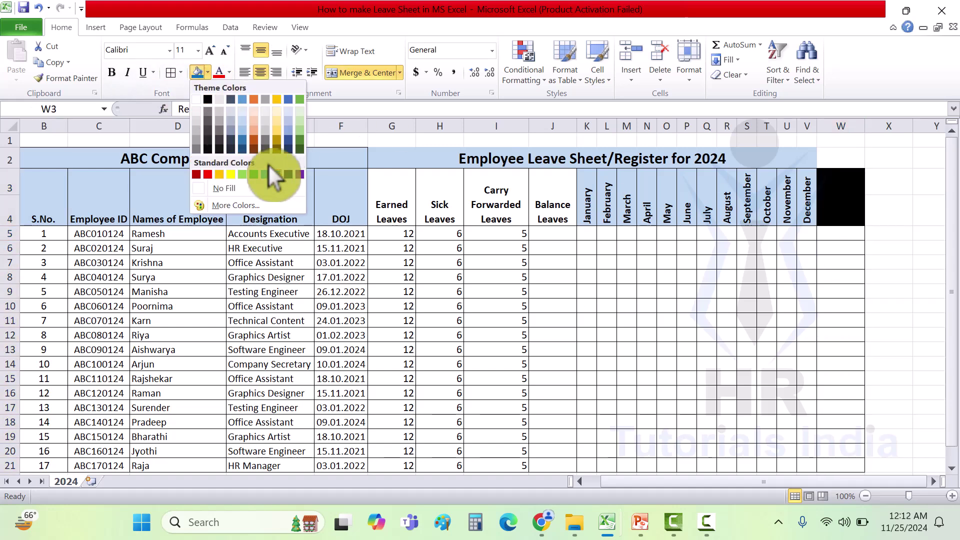
left_click(264, 174)
scroll(435, 214, "left", 1)
Step: Fill the Earned Leaves column orange, Sick Leaves light blue, Carry Forwarded Leaves yellow and Balance Leaves green, down to row 21
left_click(435, 215)
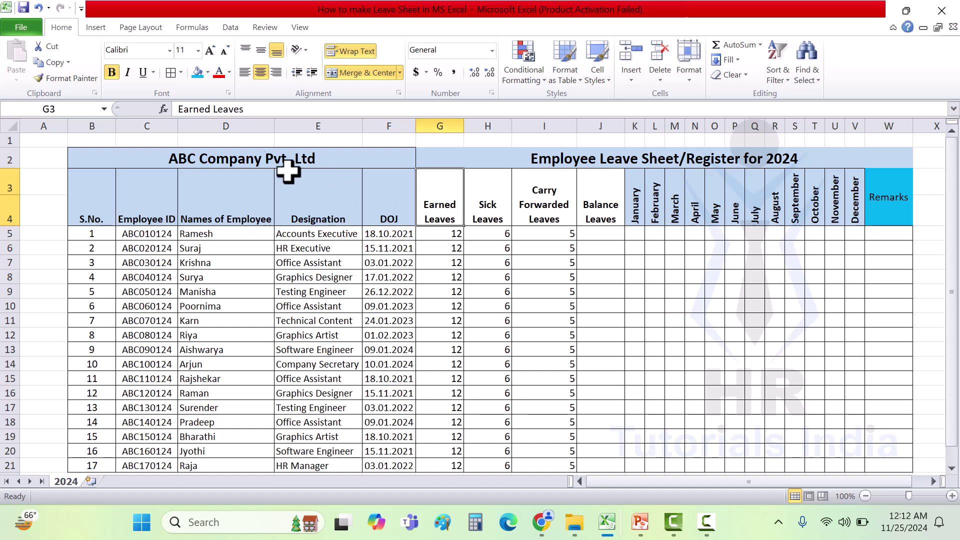
left_click(208, 72)
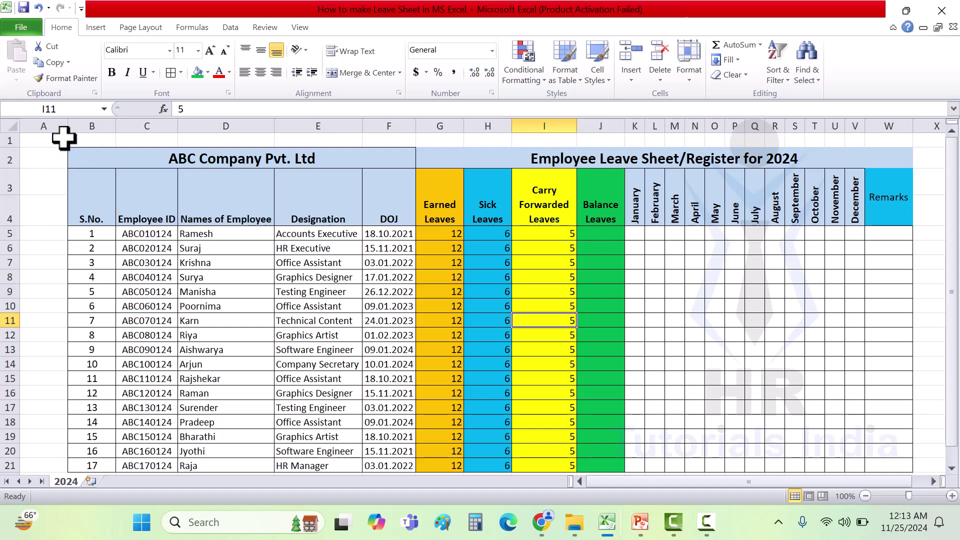
Step: Narrow column A and center the leave, monthly and remarks cells from G5 down to row 21
left_click_drag(65, 125, 33, 125)
left_click_drag(342, 233, 792, 398)
scroll(475, 269, "up", 1)
left_click(259, 73)
Step: Examine the first employee's leave entitlements, balance cell and monthly cells in row 5 to plan the balance calculation
left_click(504, 234)
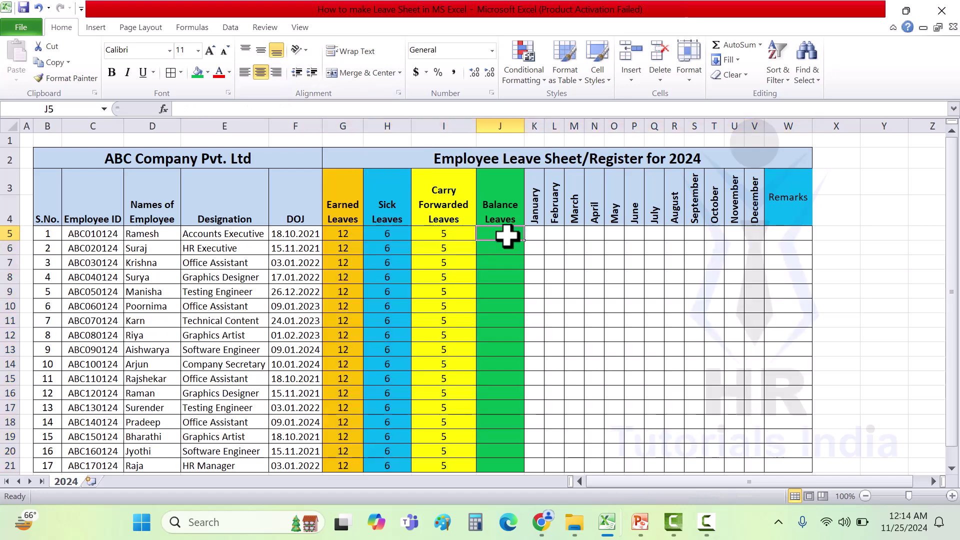
left_click_drag(340, 236, 433, 237)
left_click(345, 235)
left_click(400, 234)
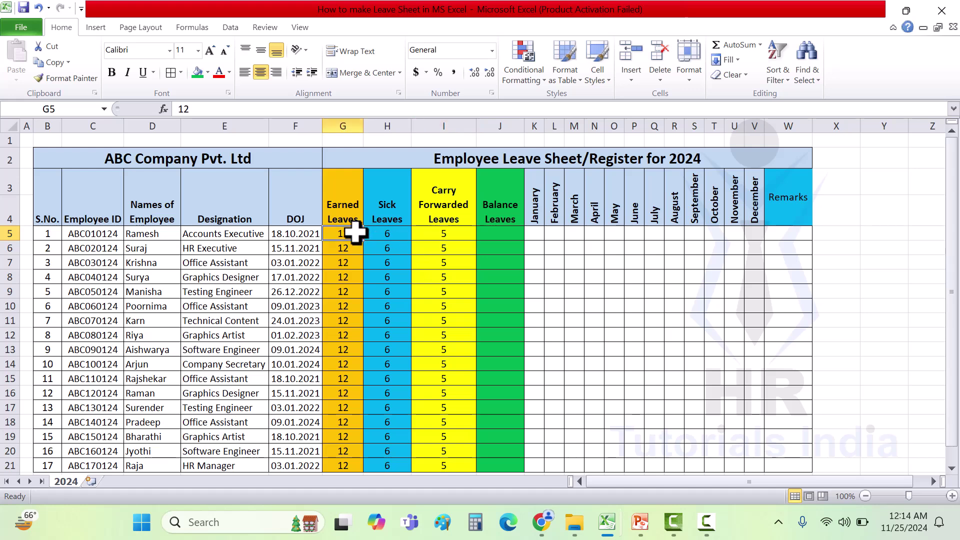
left_click_drag(332, 235, 484, 243)
left_click_drag(542, 236, 718, 237)
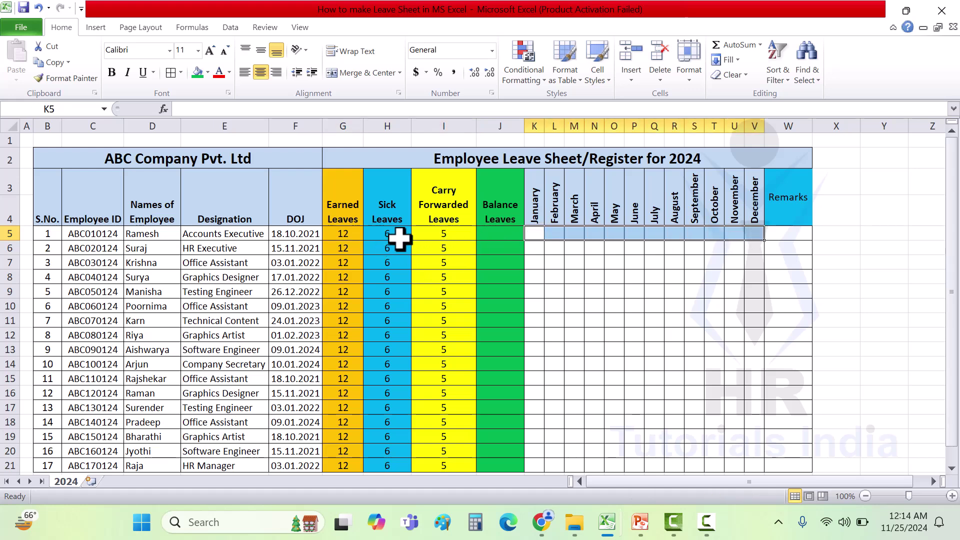
left_click(500, 233)
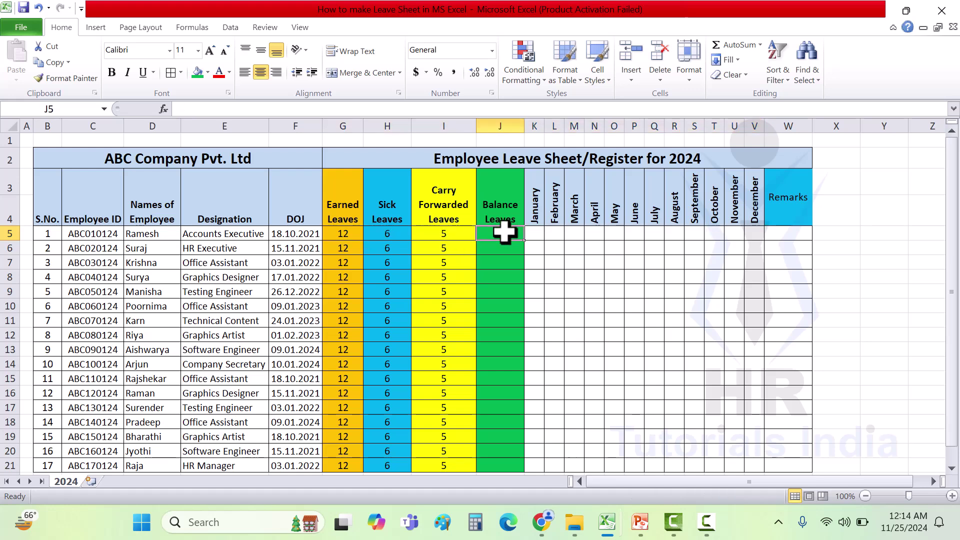
left_click_drag(354, 233, 429, 235)
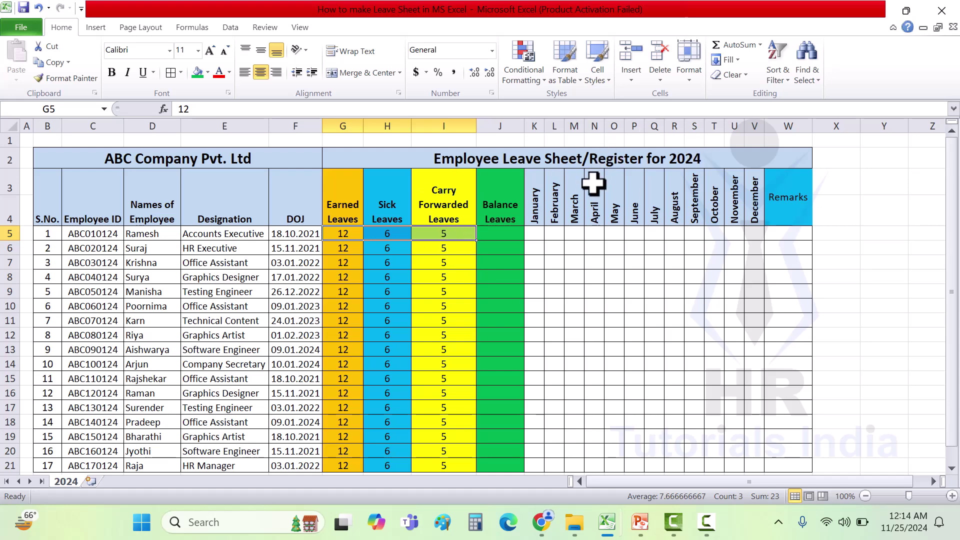
left_click_drag(542, 234, 745, 229)
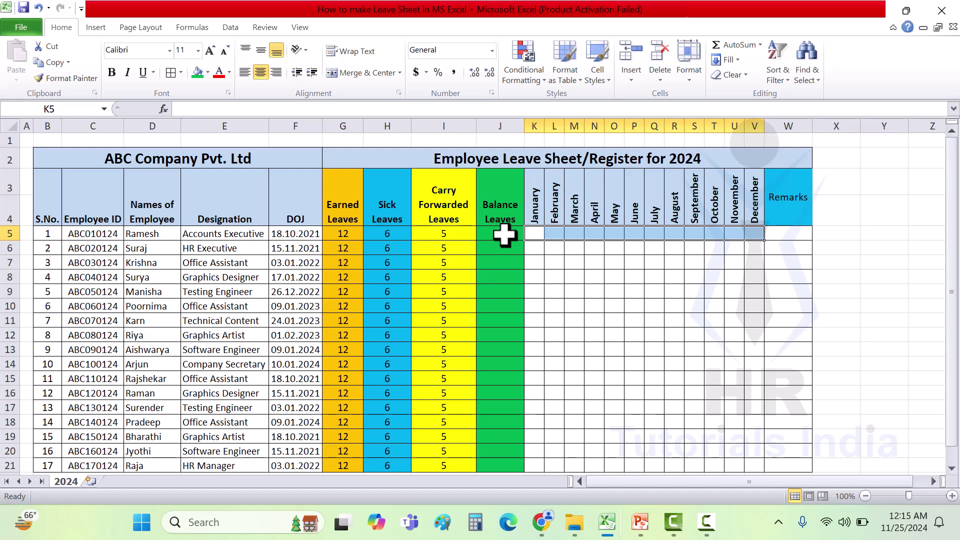
Step: Calculate the first employee's balance leaves in J5 with =SUM(G5:I5)-SUM(K5:V5), subtracting the monthly leaves from the entitlements
left_click(504, 235)
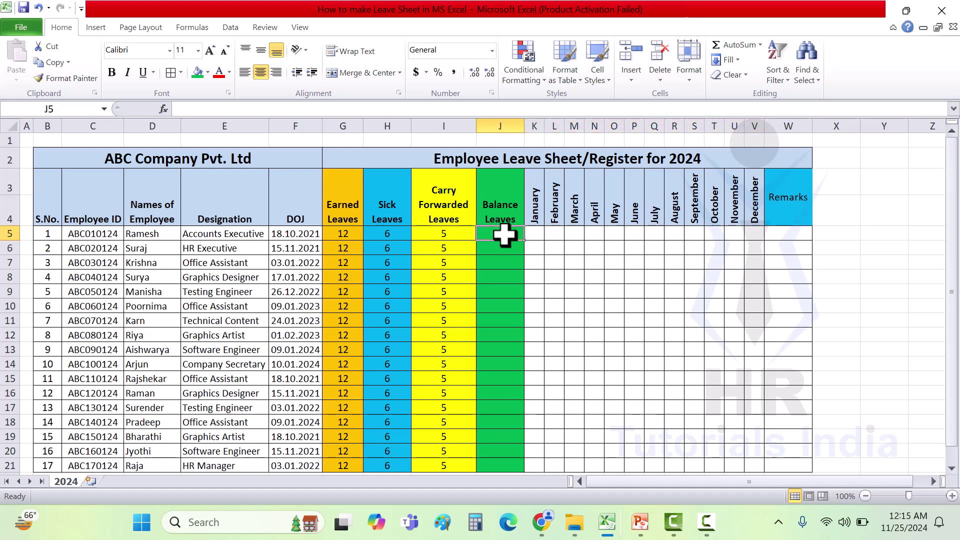
type("=SUM(")
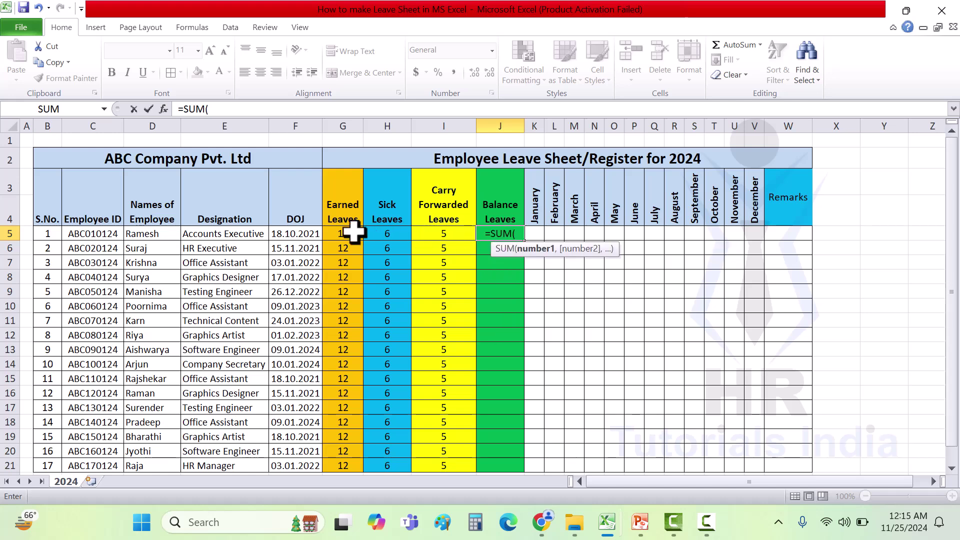
left_click_drag(354, 231, 425, 231)
type(")-")
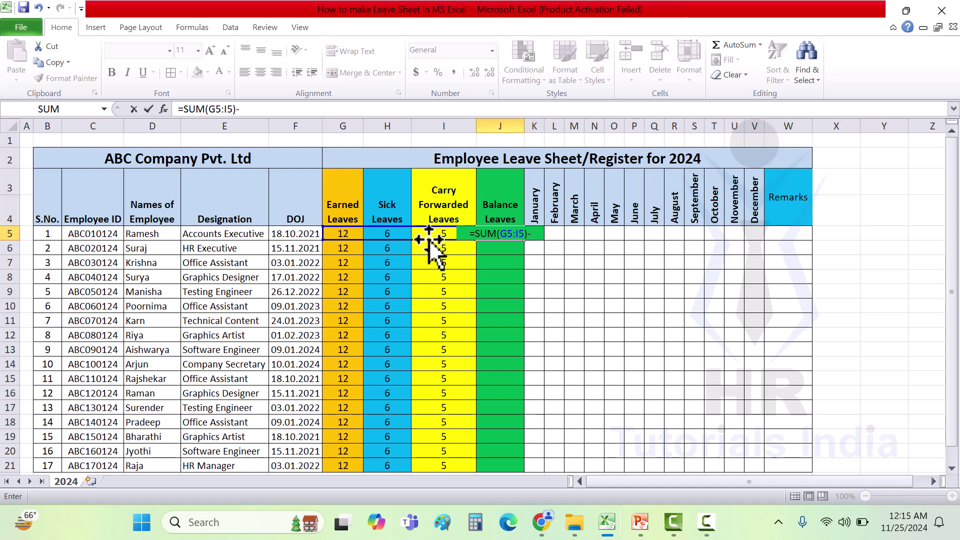
type("SU")
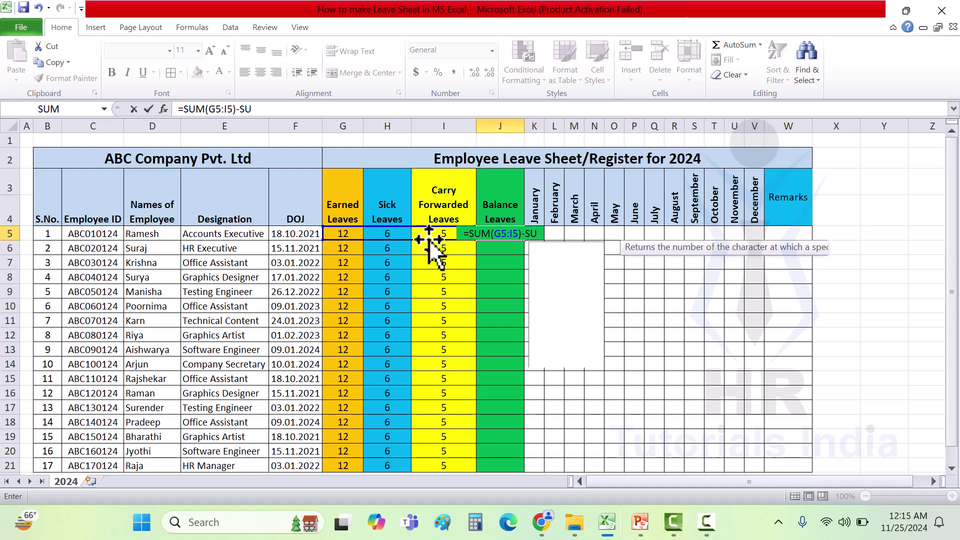
type("M(")
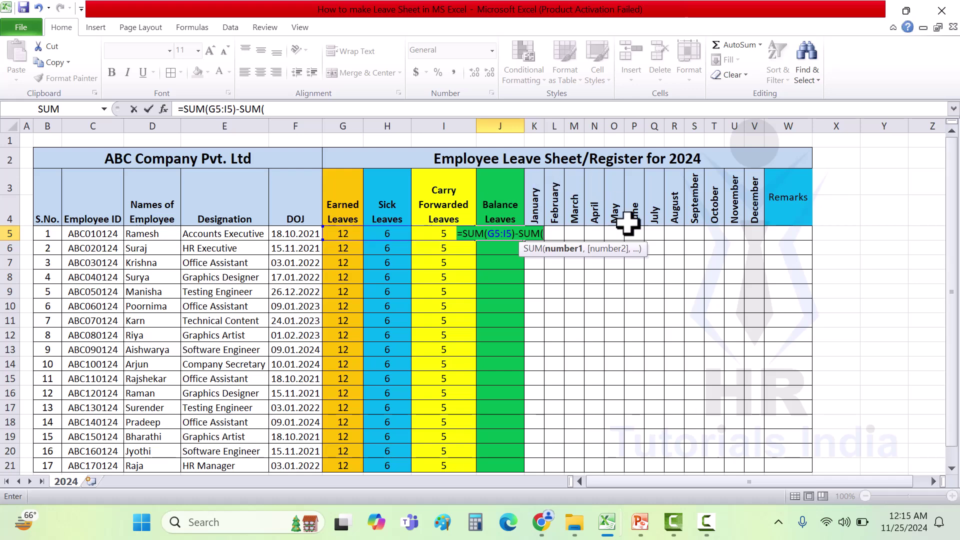
left_click(368, 106)
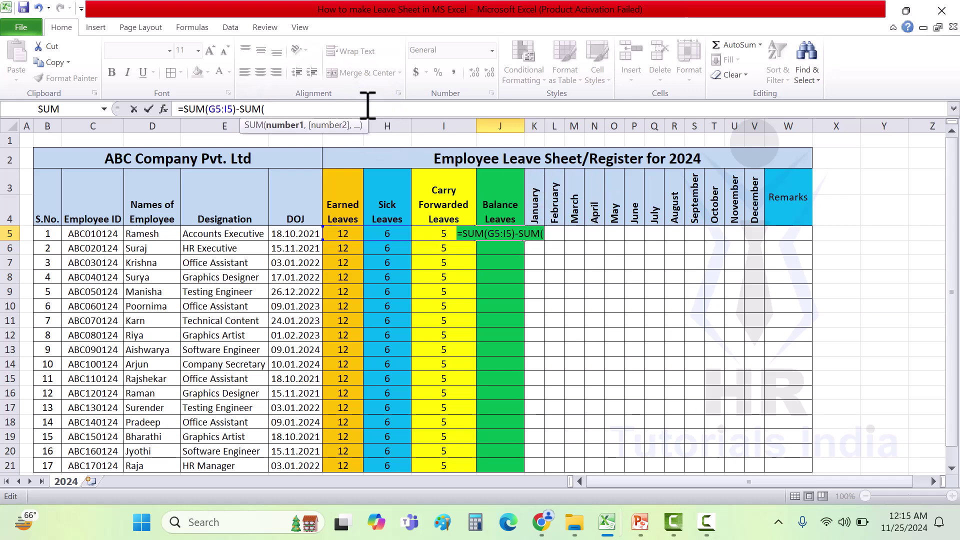
type("K5:")
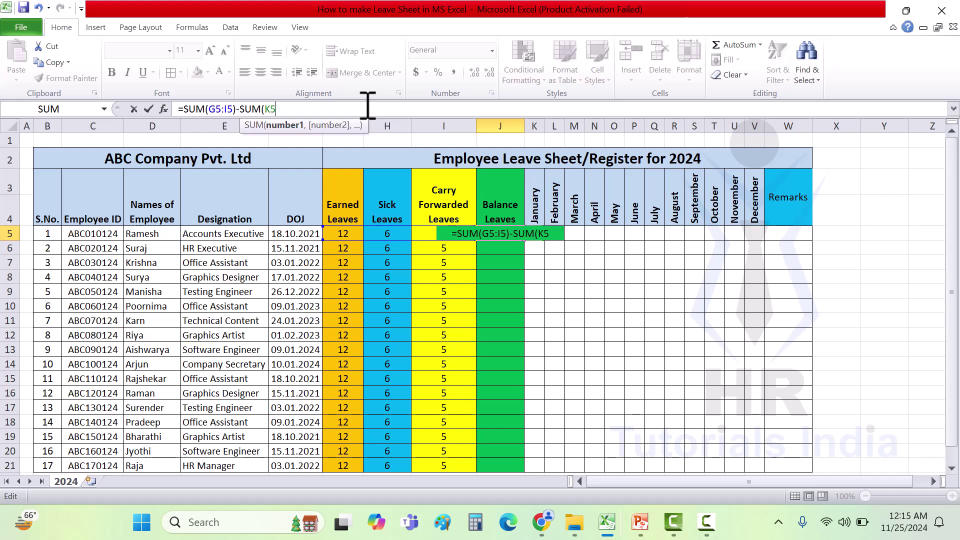
left_click(753, 235)
type(")")
key("ctrl+Return")
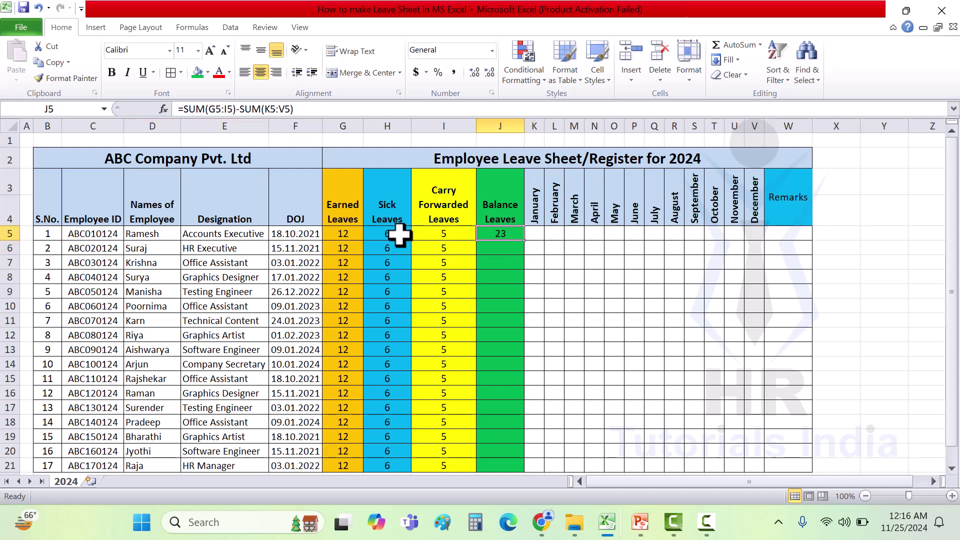
left_click_drag(339, 235, 454, 231)
left_click_drag(536, 231, 752, 235)
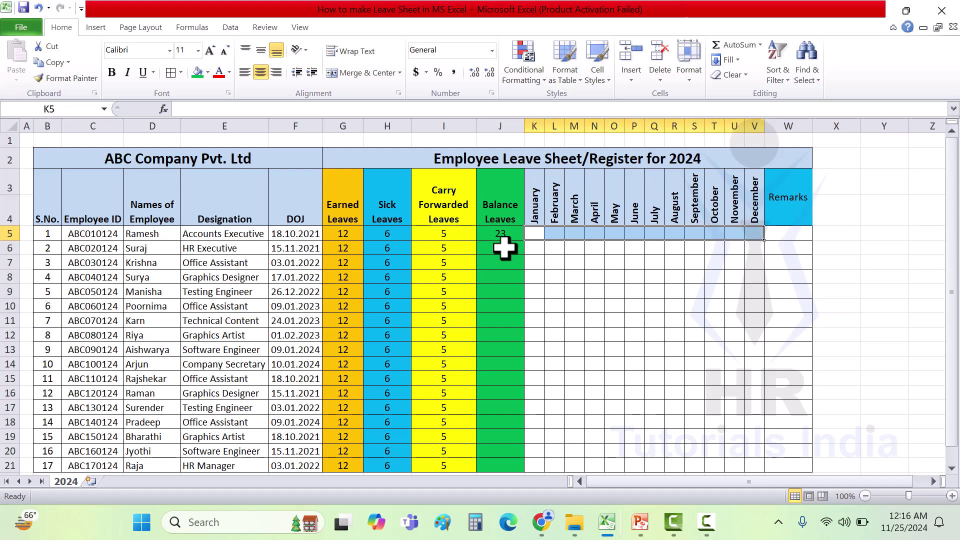
Step: Enter the balance formula =SUM(G6:I6)-SUM(K6:V6) in J6 for the second employee
left_click(503, 249)
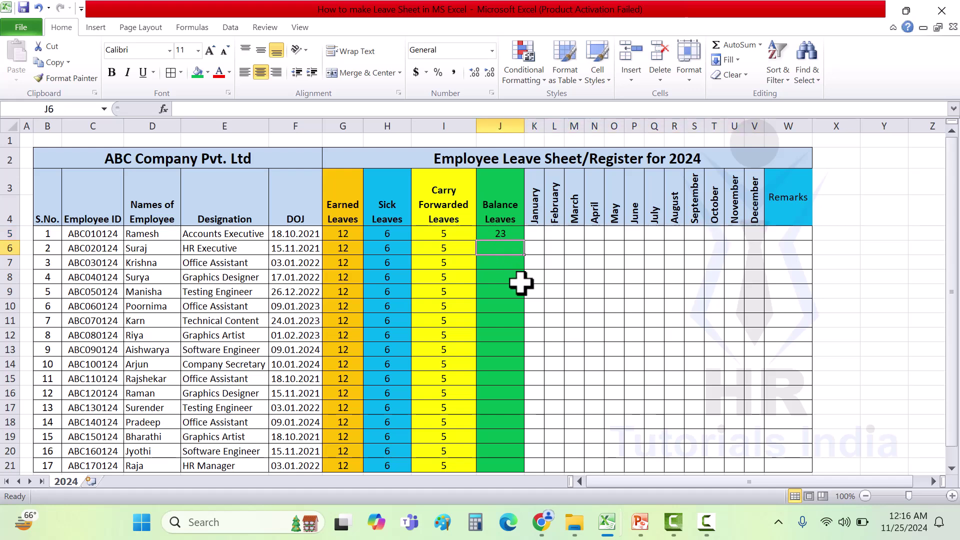
type("=SUM")
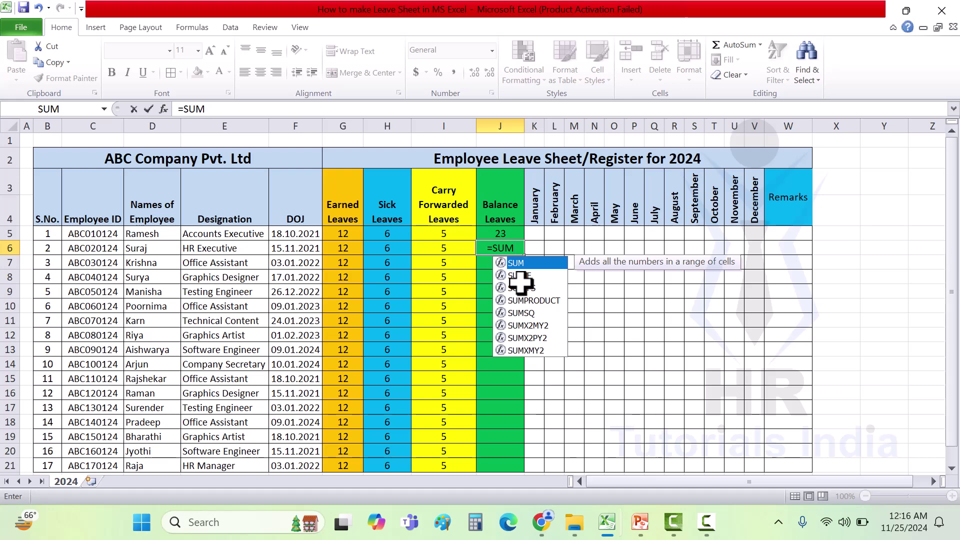
type("(")
left_click_drag(357, 247, 434, 247)
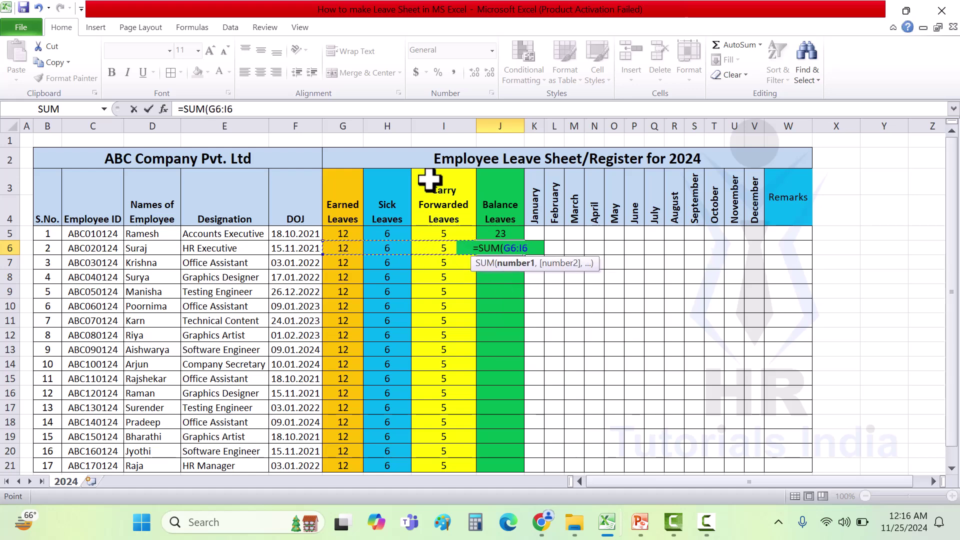
type(")-SUM(")
key("Right")
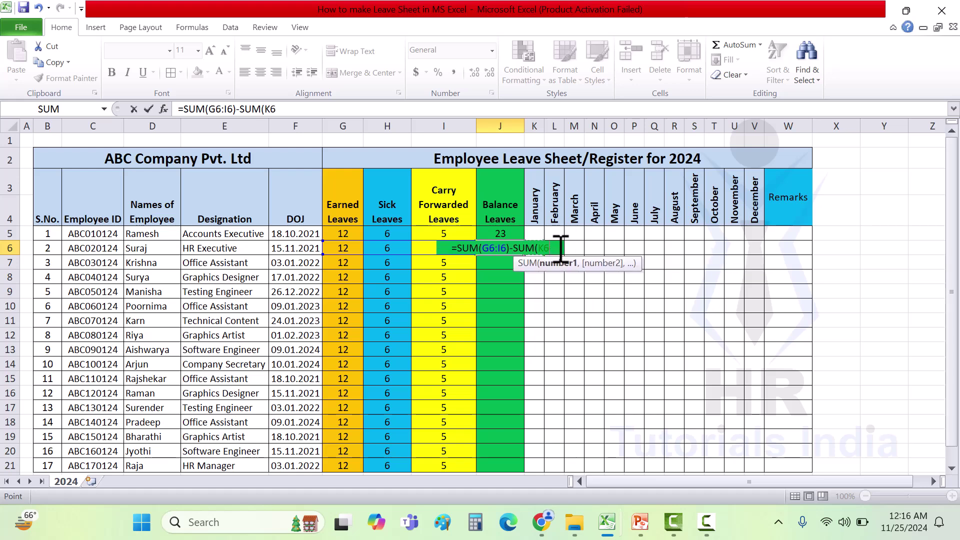
left_click_drag(556, 247, 873, 260)
type(")")
key("Return")
Step: Copy the balance formula from J6 down to J7:J21 for the remaining employees
left_click(503, 236)
left_click(506, 250)
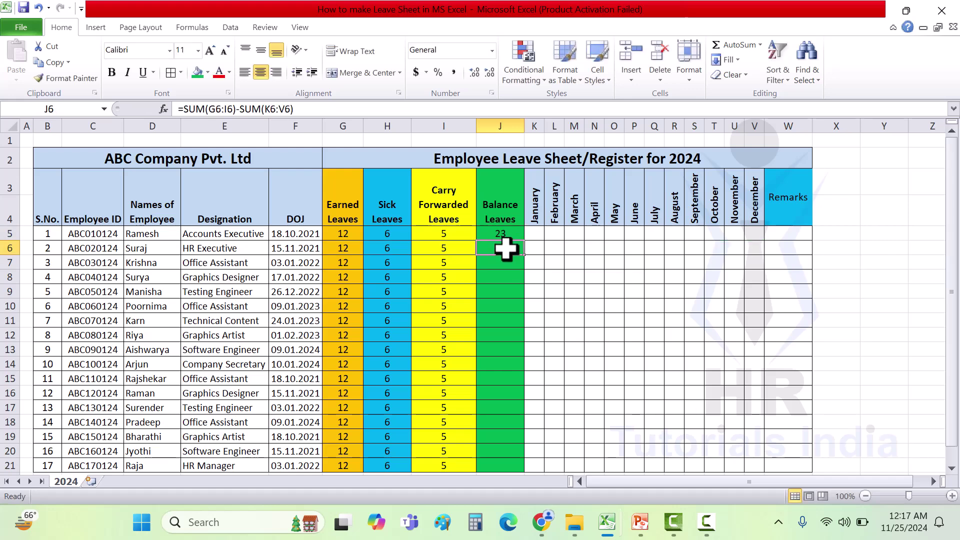
left_click(508, 237)
left_click(506, 247)
key("ctrl+c")
left_click_drag(499, 260, 485, 459)
key("ctrl+v")
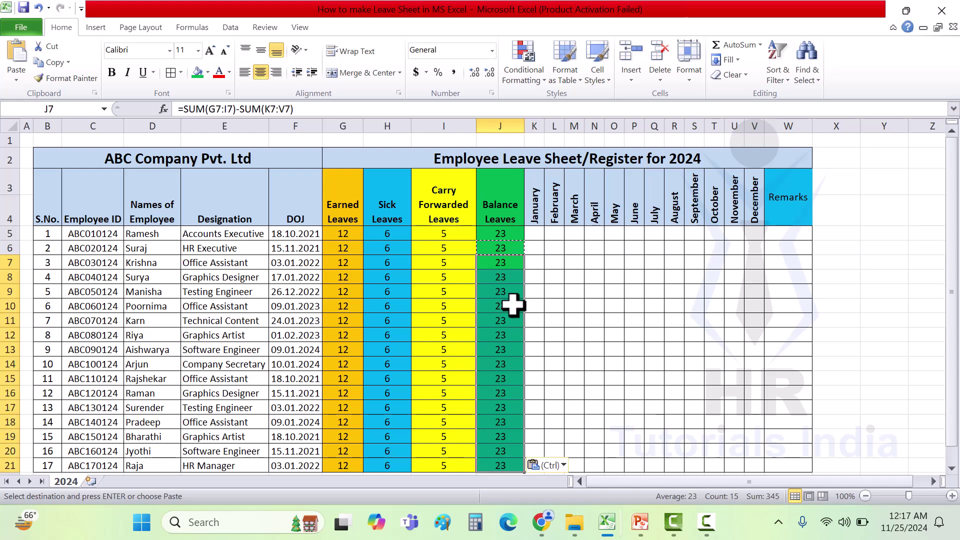
key("Escape")
left_click(512, 235)
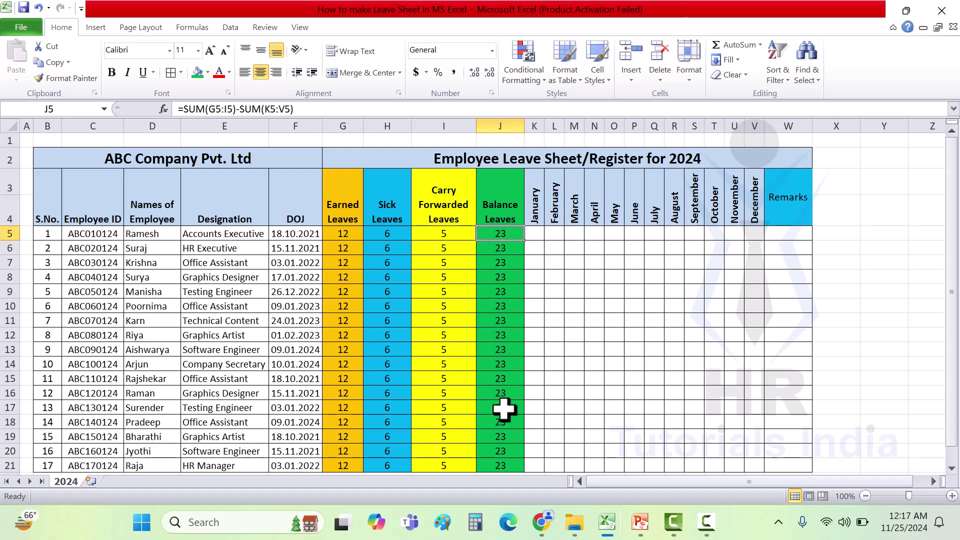
Step: Enter the January leaves from K5 down: 1, 2, 1, 0, 2, 1 in rows 10 to 17, and 2 in rows 18 to 21
left_click(539, 230)
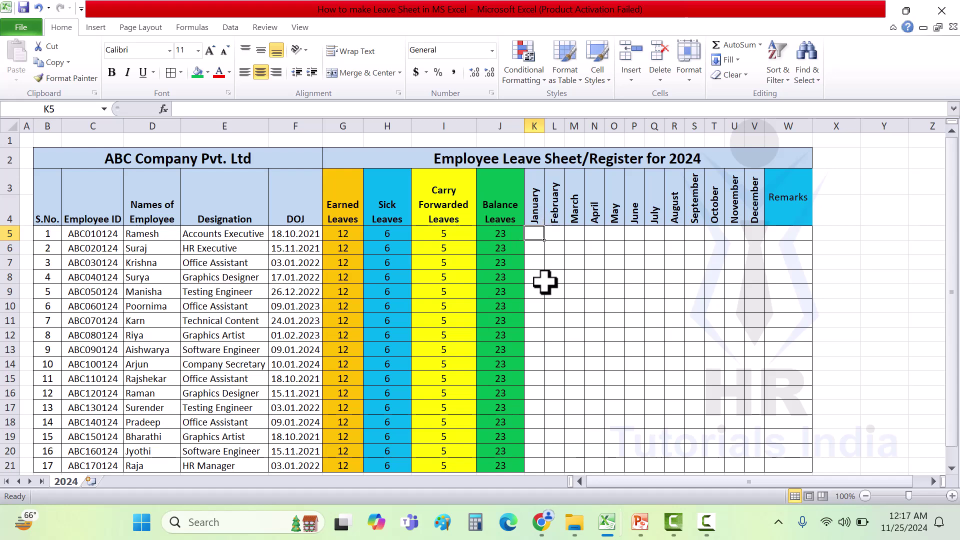
type("1")
key("Return")
type("2")
key("Return")
type("1")
key("Return")
type("0")
key("Return")
type("2")
key("Return")
type("1")
key("Return")
type("1")
type("1")
key("Return")
type("1")
key("Return")
type("1")
key("Return")
type("1")
type("1")
key("Return")
type("2")
key("Return")
type("2")
key("Return")
type("2")
key("Return")
scroll(545, 281, "up", 1)
left_click(531, 236)
left_click_drag(500, 235, 506, 462)
Step: Copy the January leave counts in K5:K21 to the March, May, July, September and November columns
left_click(537, 234)
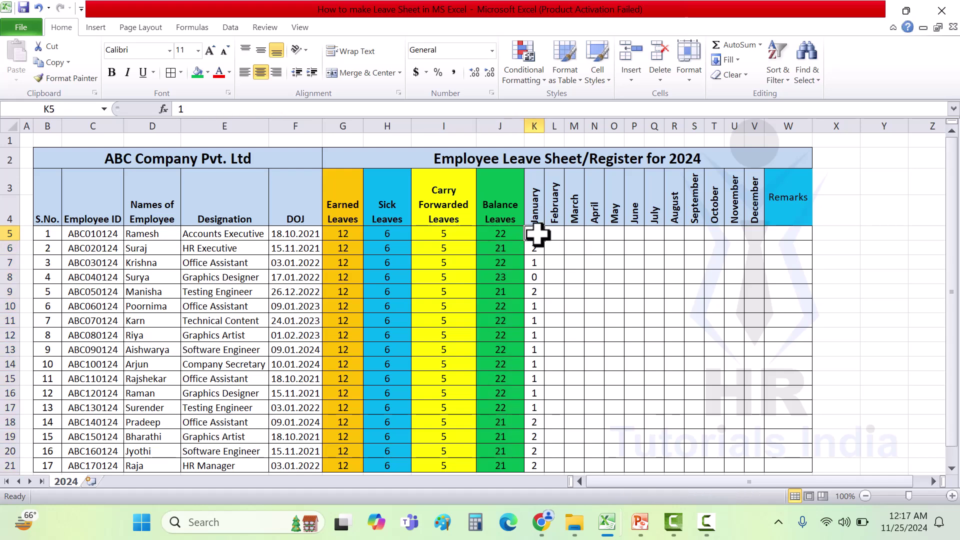
left_click_drag(537, 233, 542, 458)
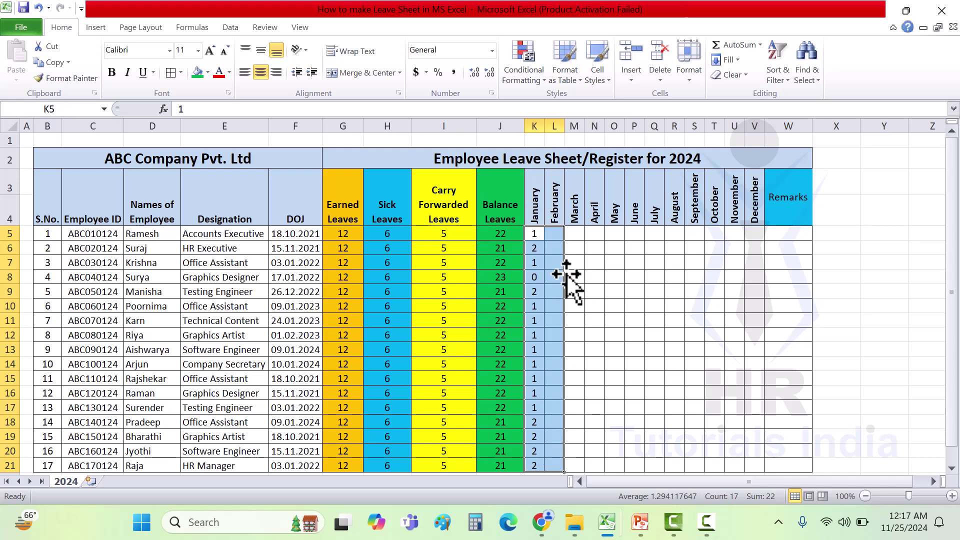
key("ctrl+c")
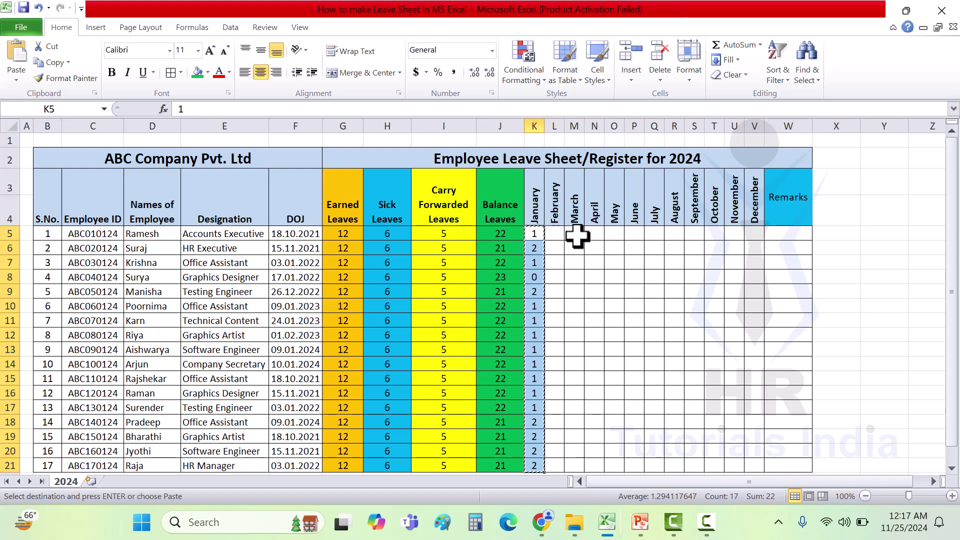
left_click(575, 234)
key("ctrl+v")
left_click(615, 234)
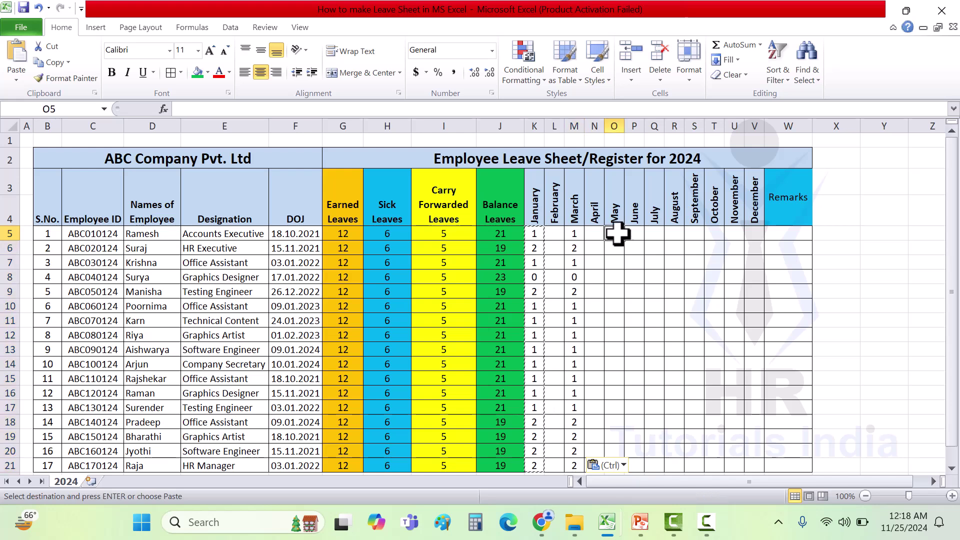
key("ctrl+v")
left_click(654, 233)
key("ctrl+v")
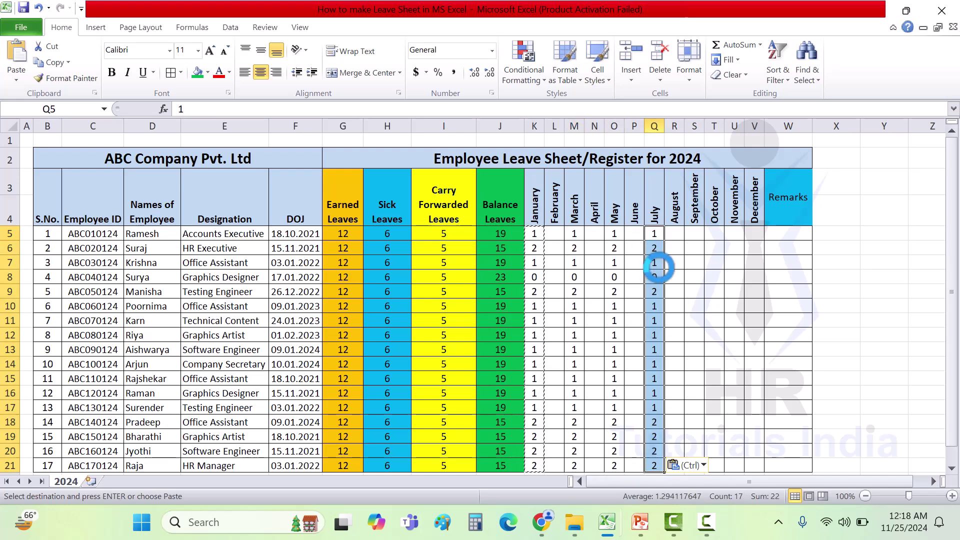
left_click(698, 234)
key("ctrl+v")
left_click(733, 235)
key("ctrl+v")
Step: Fill the February column with 0 leaves for every employee, from L5 to L21
left_click(554, 234)
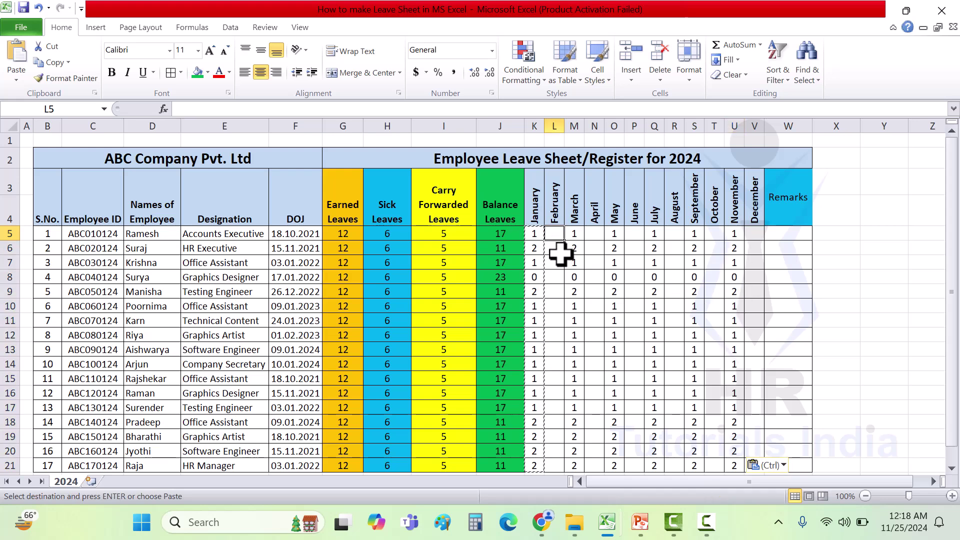
type("0")
key("Return")
left_click(550, 235)
key("ctrl+c")
left_click_drag(556, 247, 554, 464)
key("ctrl+v")
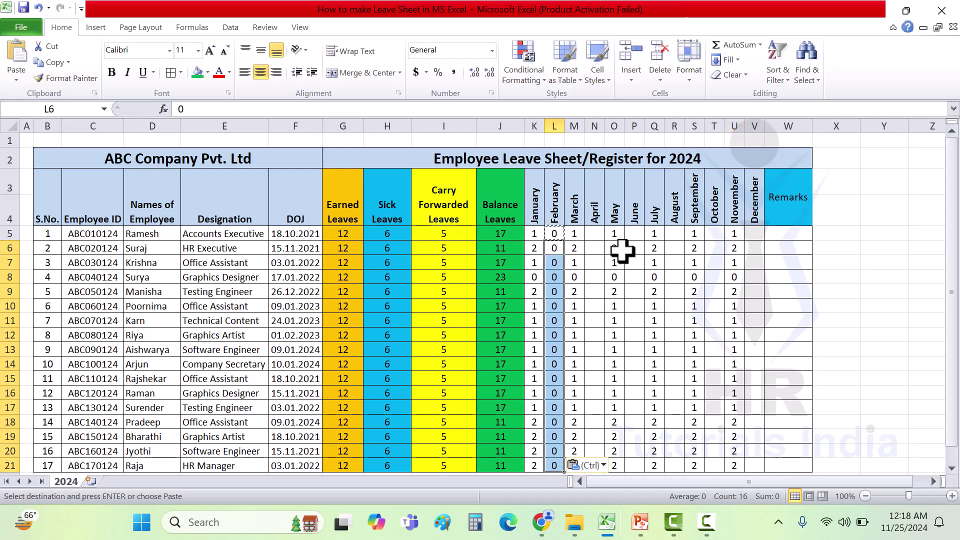
Step: Fill the April column with 1 leave for every employee, from N5 to N21
left_click(595, 233)
type("1")
key("Return")
left_click(595, 233)
key("ctrl+c")
left_click_drag(597, 248, 590, 460)
key("ctrl+v")
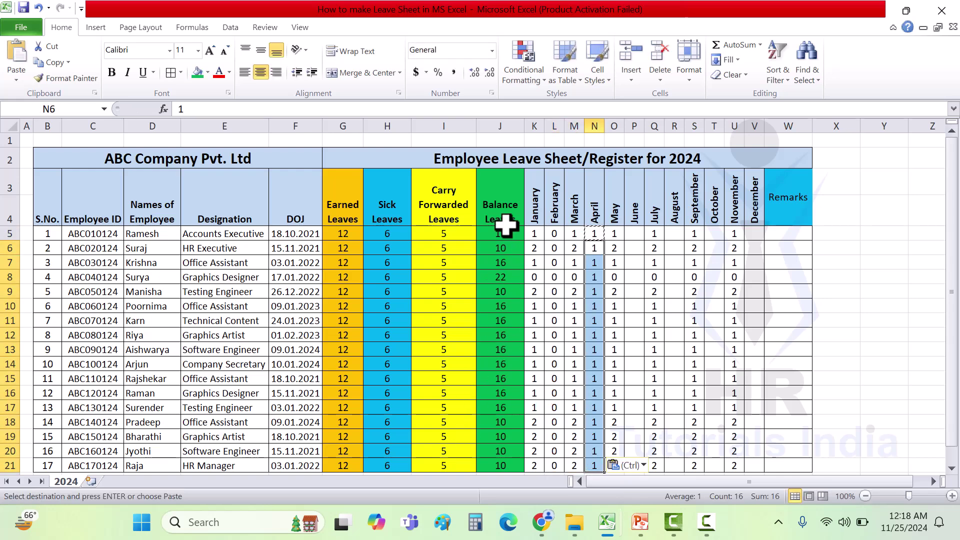
Step: Copy the April leave counts in N5:N21 to the June, August and October columns
left_click_drag(595, 233, 594, 460)
key("ctrl+c")
left_click(634, 233)
key("ctrl+v")
key("ctrl")
left_click(674, 233)
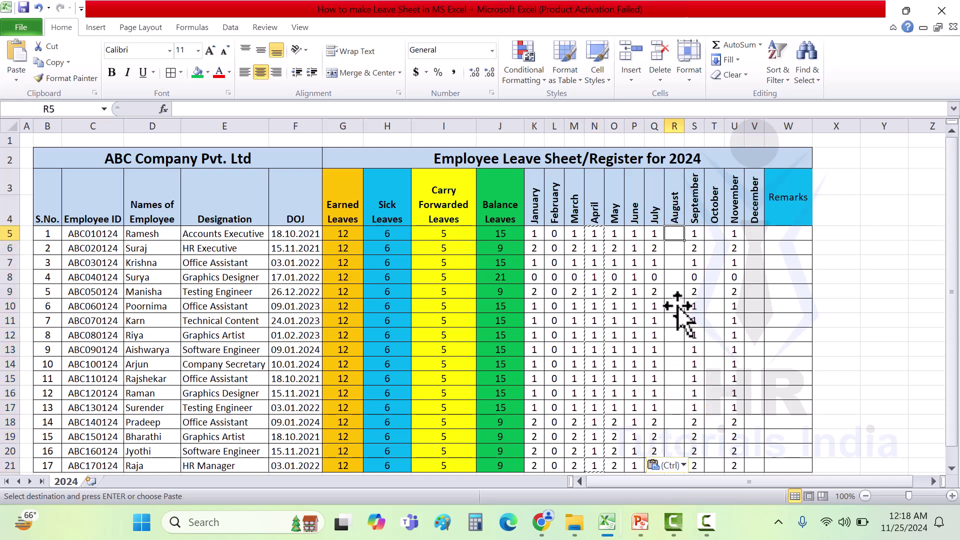
key("ctrl+v")
left_click(714, 234)
key("ctrl+v")
left_click(694, 291)
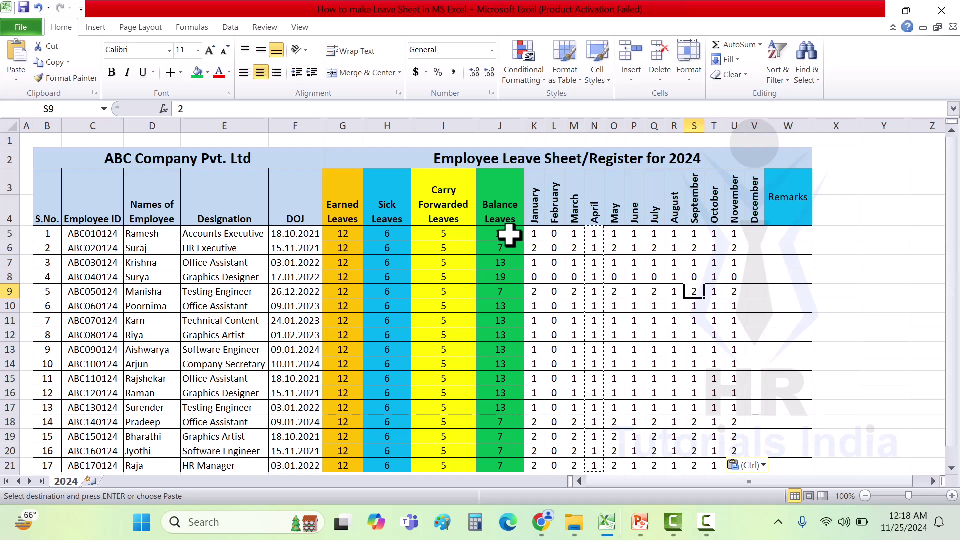
left_click(509, 235)
key("Escape")
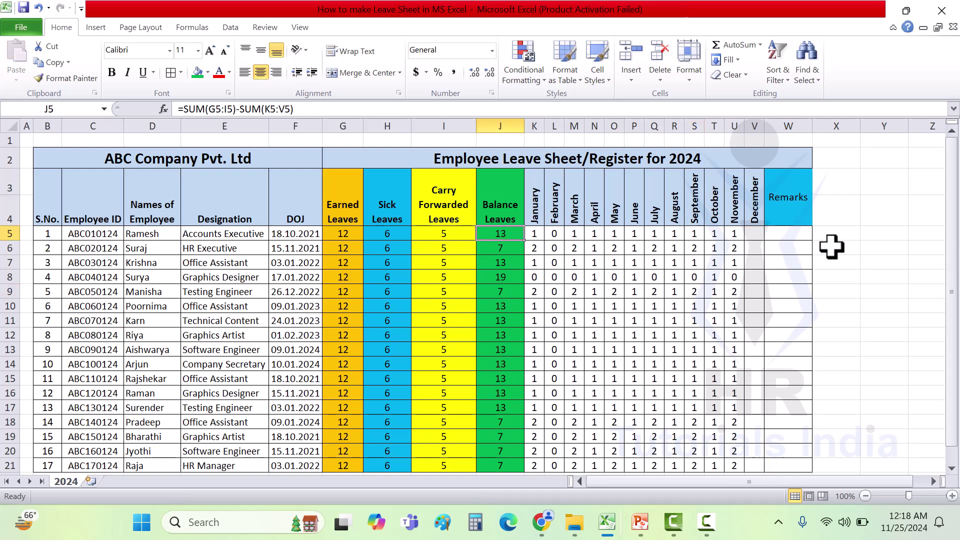
Step: Review the November entries, the balance leaves and their formulas, the December cells and the carry forwarded leaves column
left_click(733, 234)
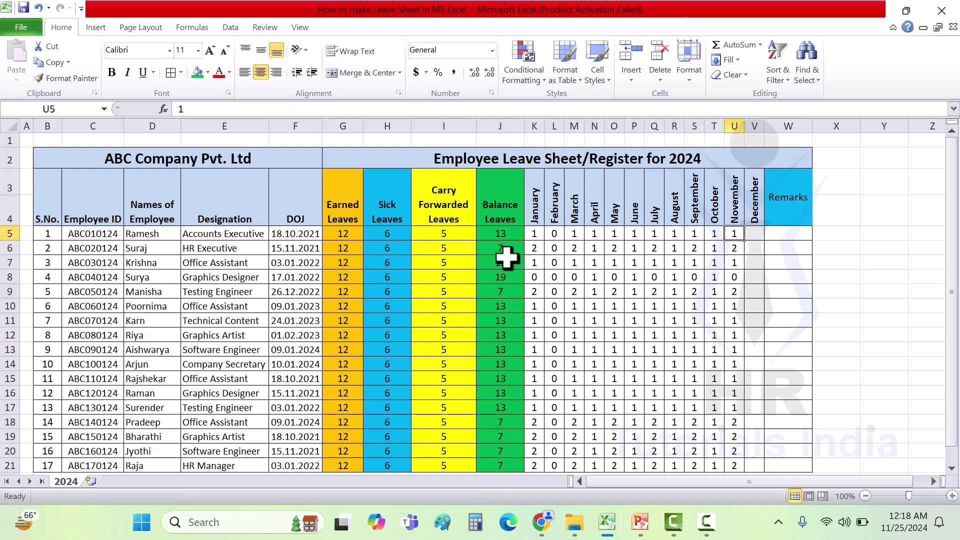
left_click(497, 234)
left_click_drag(504, 239, 521, 454)
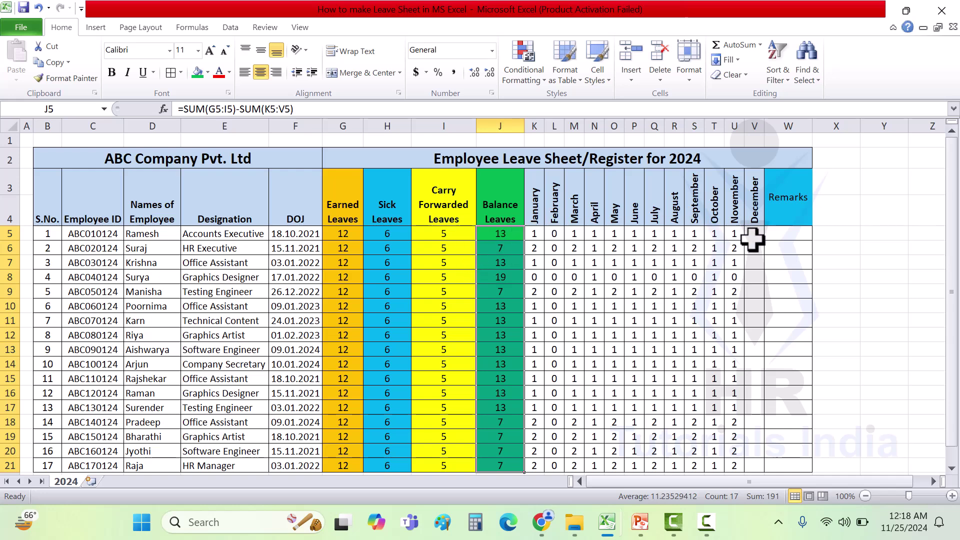
key("ctrl+Home")
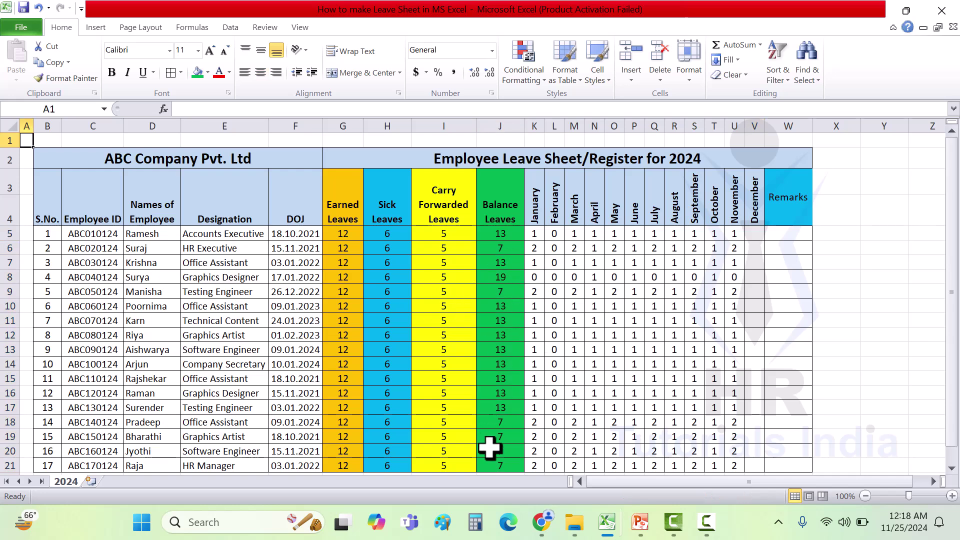
left_click_drag(755, 234, 759, 463)
left_click(510, 248)
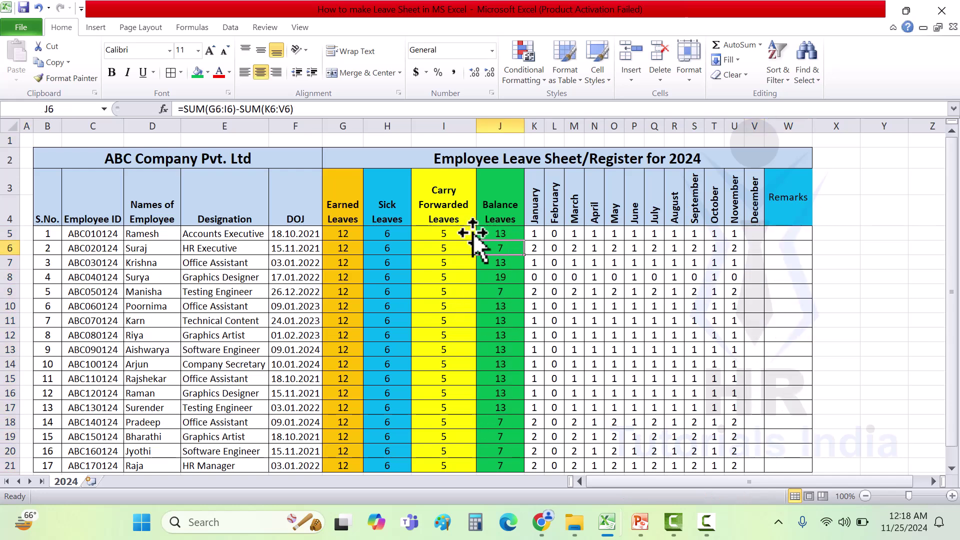
left_click(440, 234)
left_click_drag(440, 260, 456, 456)
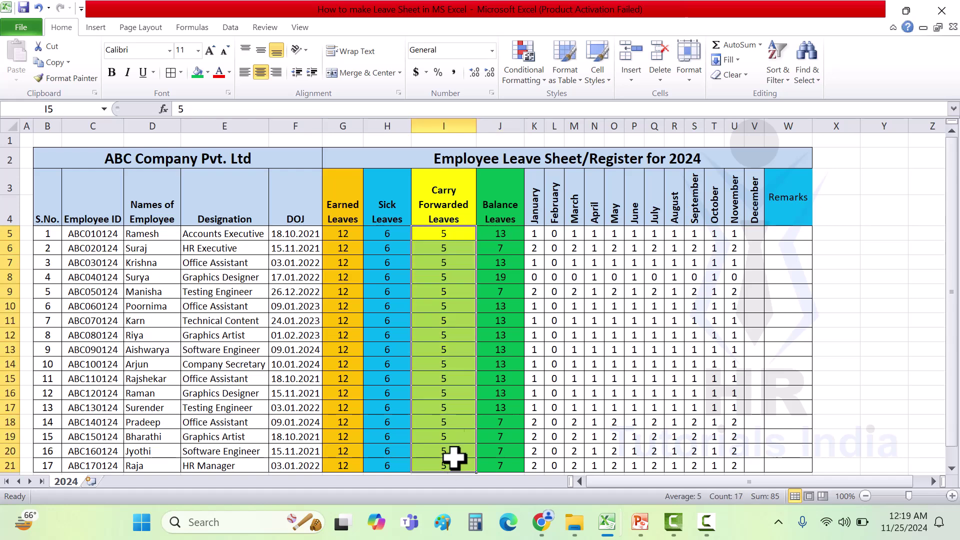
left_click(459, 234)
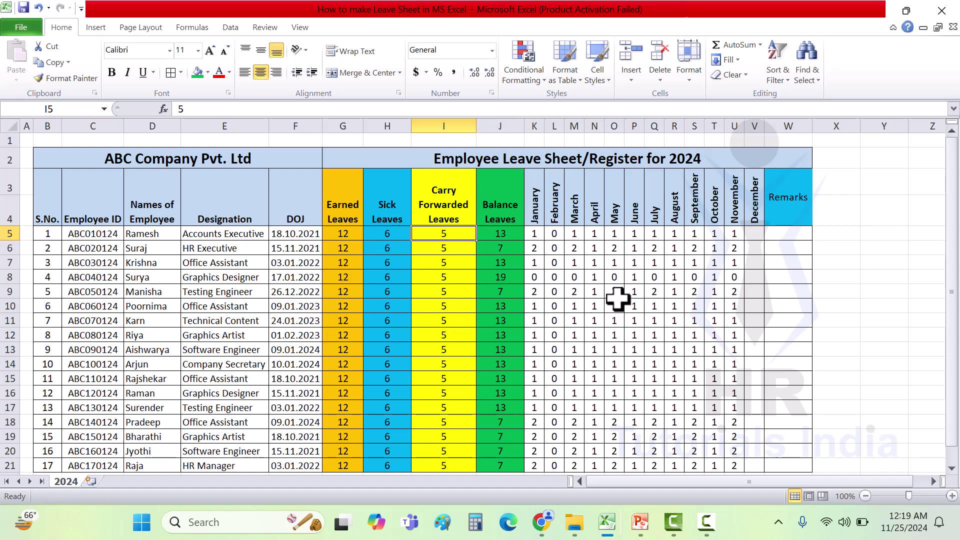
key("ctrl+Home")
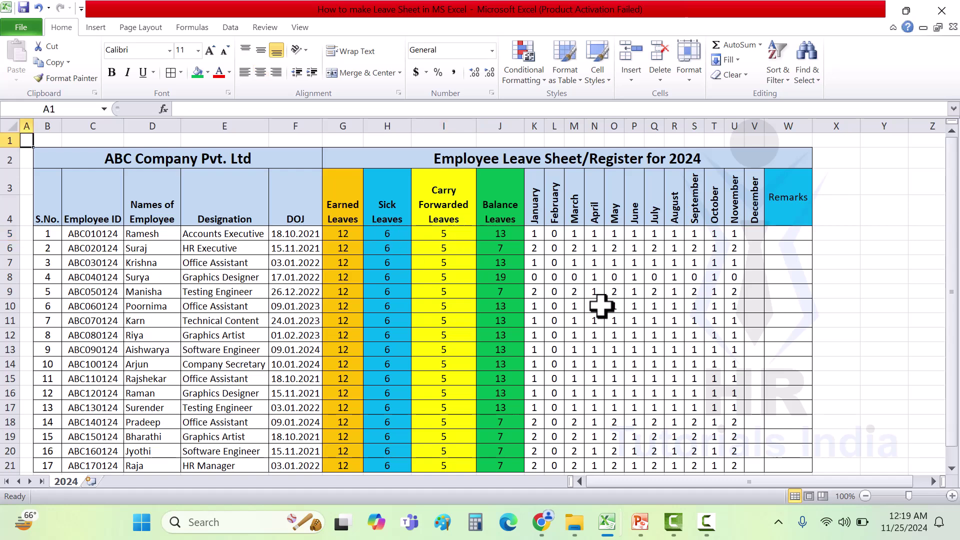